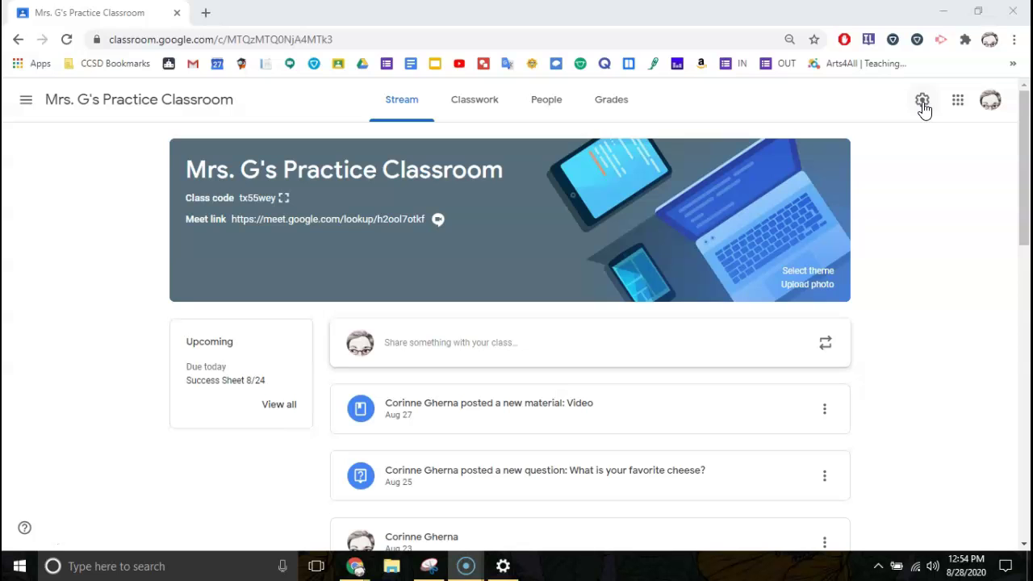
Open the class settings and set the Stream permission to Students can only comment.
click(922, 100)
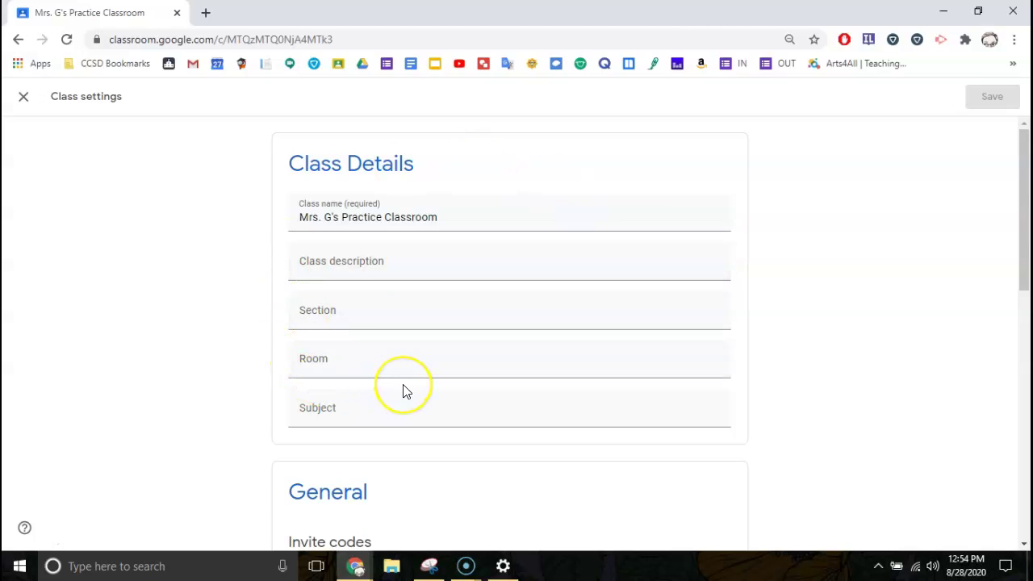
scroll(403, 391, down, 1)
scroll(404, 387, down, 8)
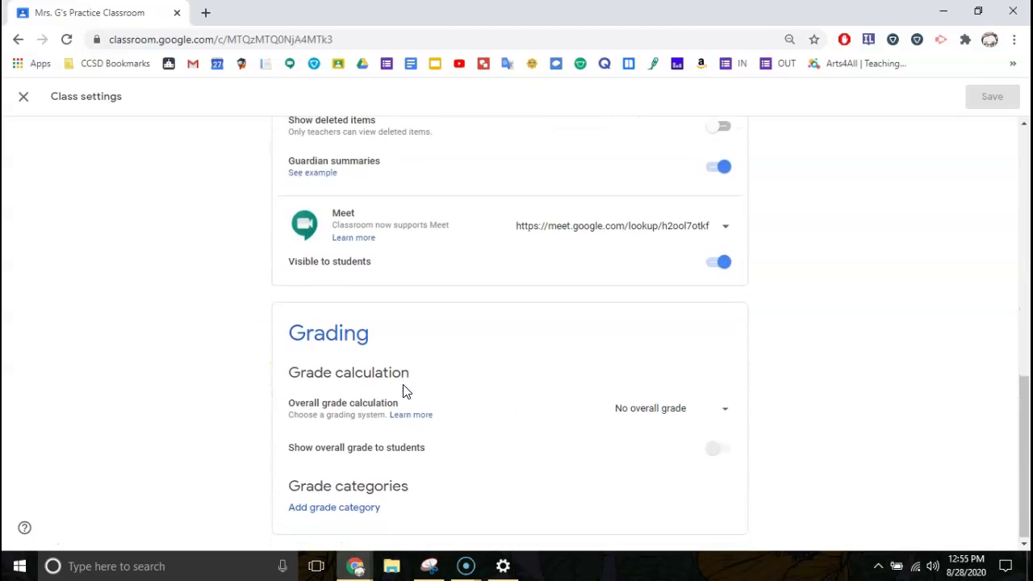
scroll(406, 392, up, 3)
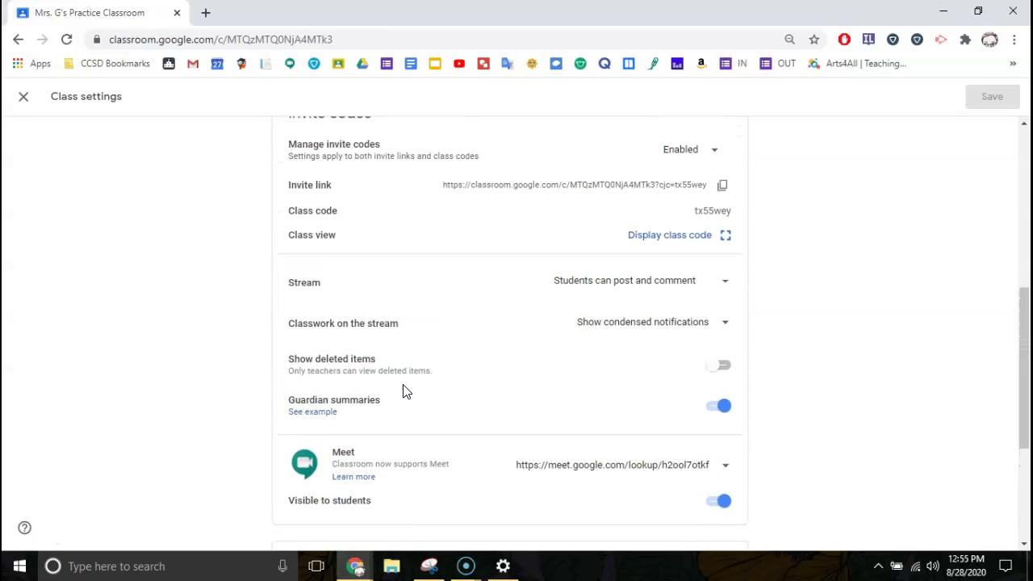
scroll(406, 391, up, 1)
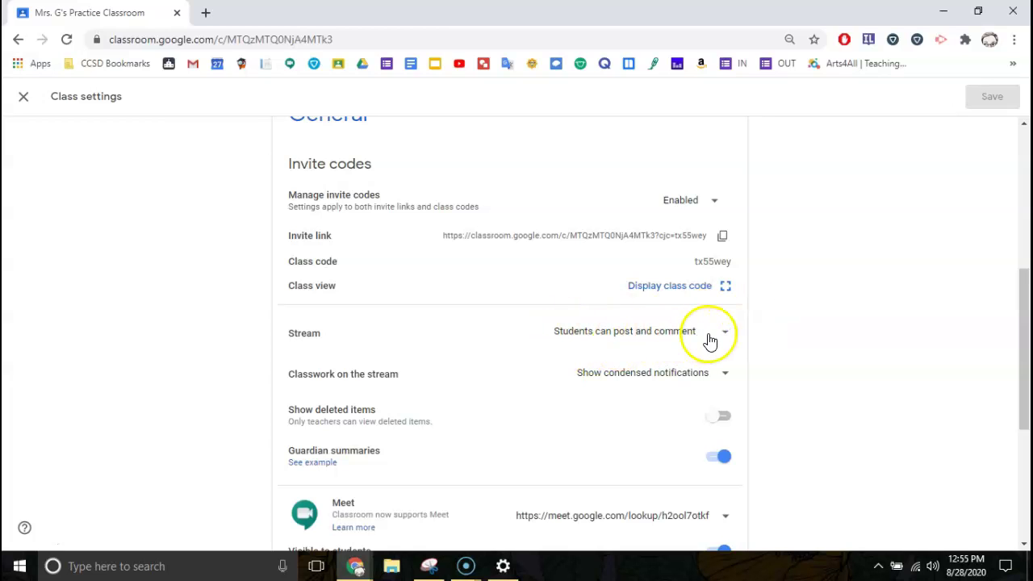
click(726, 337)
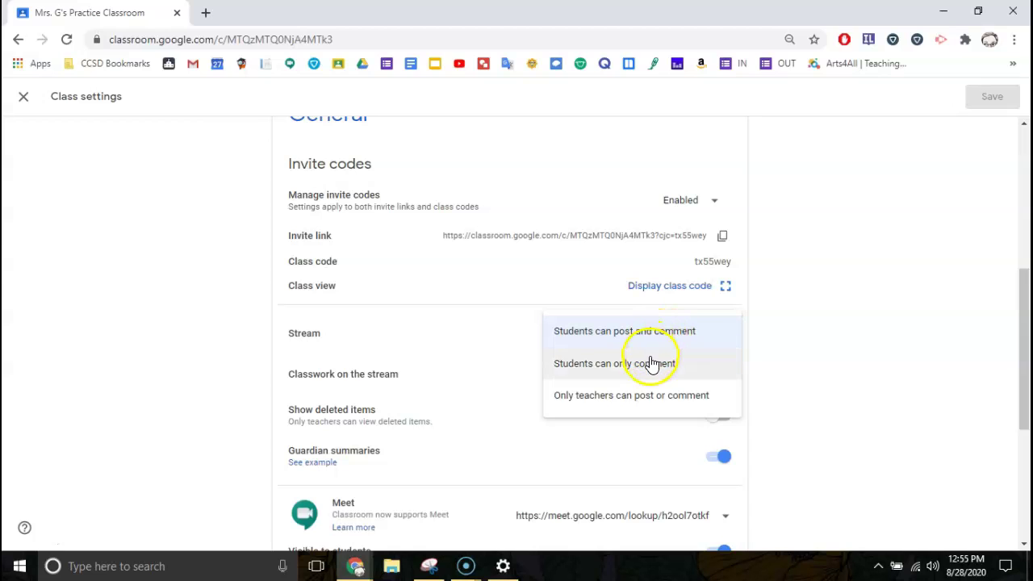
click(652, 370)
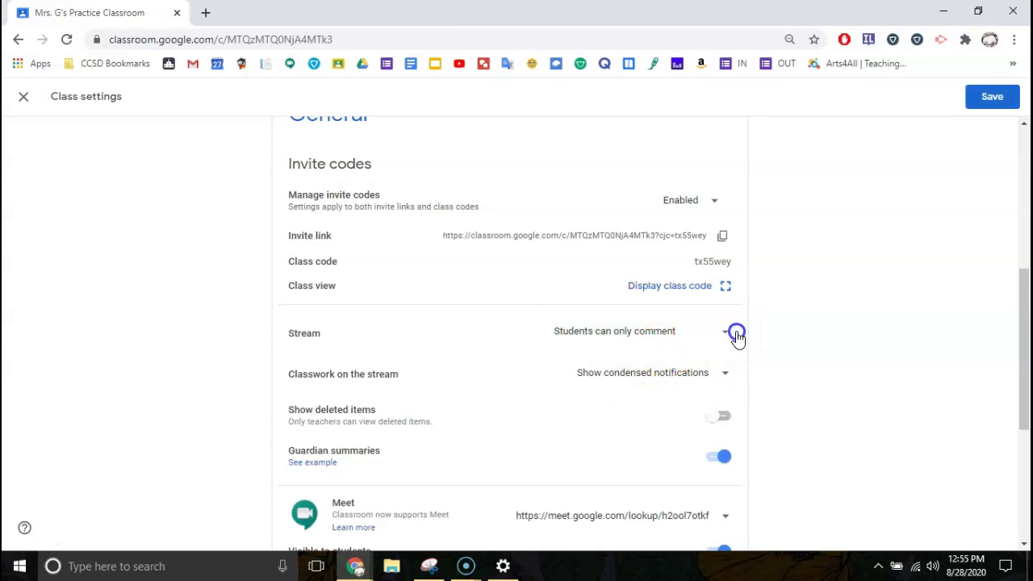
click(737, 337)
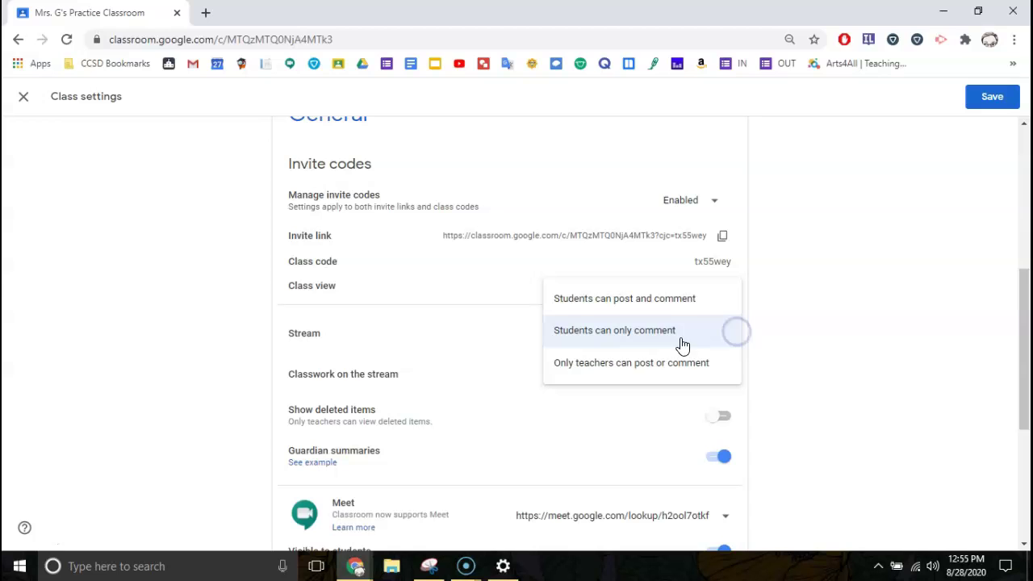
click(582, 329)
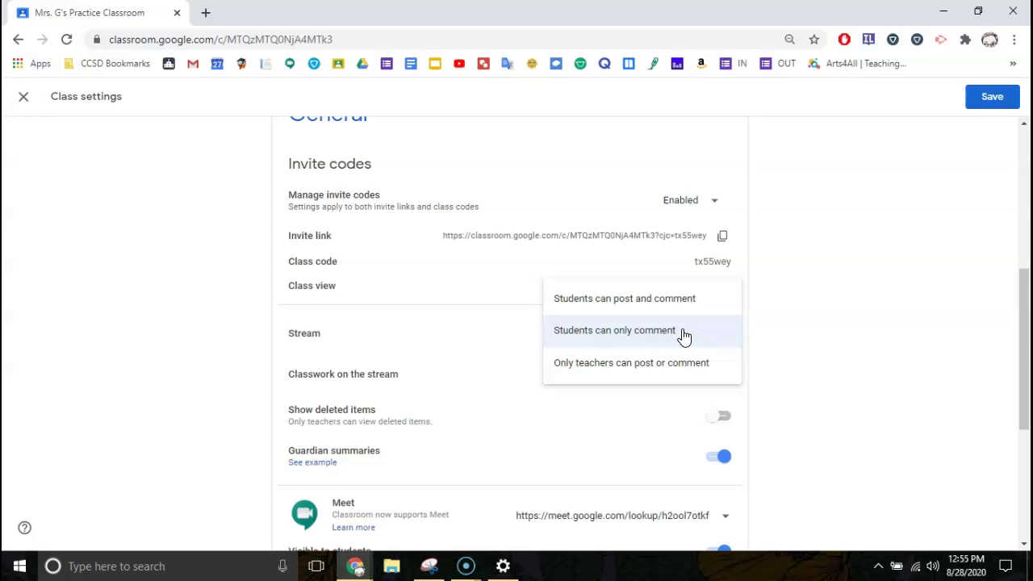
click(723, 334)
mouse_move(730, 333)
mouse_down()
mouse_move(748, 330)
mouse_move(700, 335)
mouse_up()
click(771, 332)
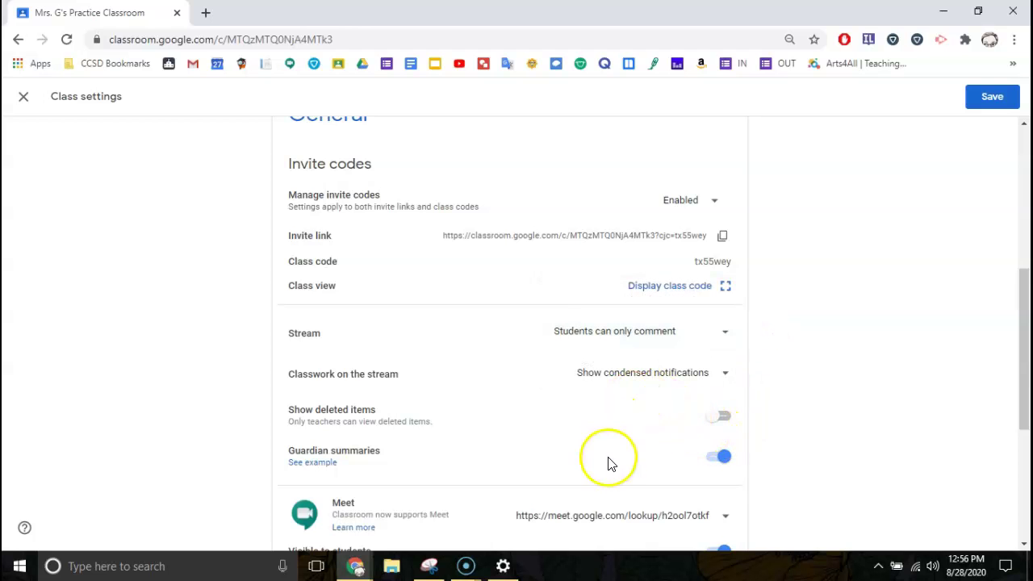
Set the overall grade calculation to Total points and enable showing the overall grade to students.
scroll(788, 433, down, 3)
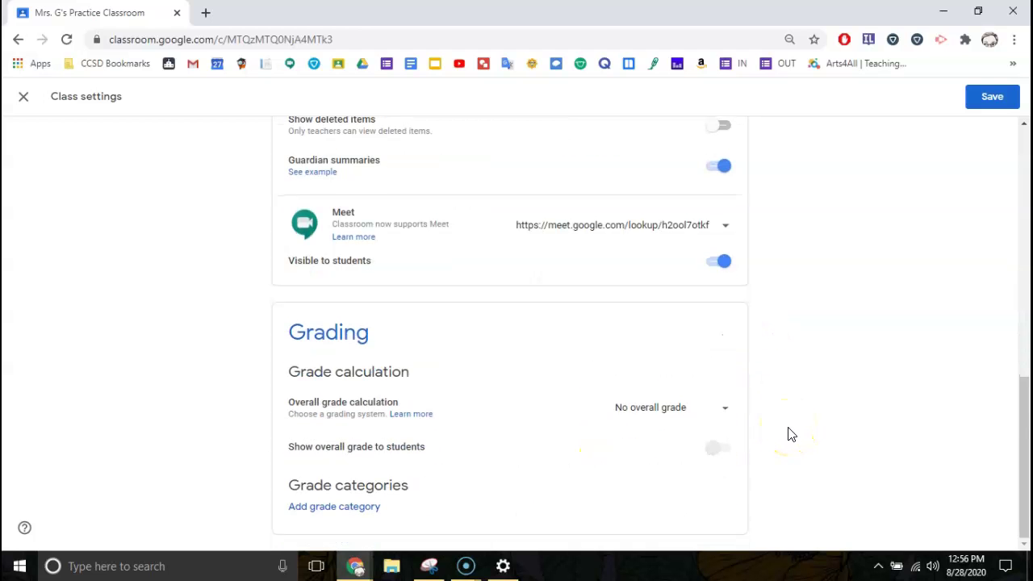
click(654, 414)
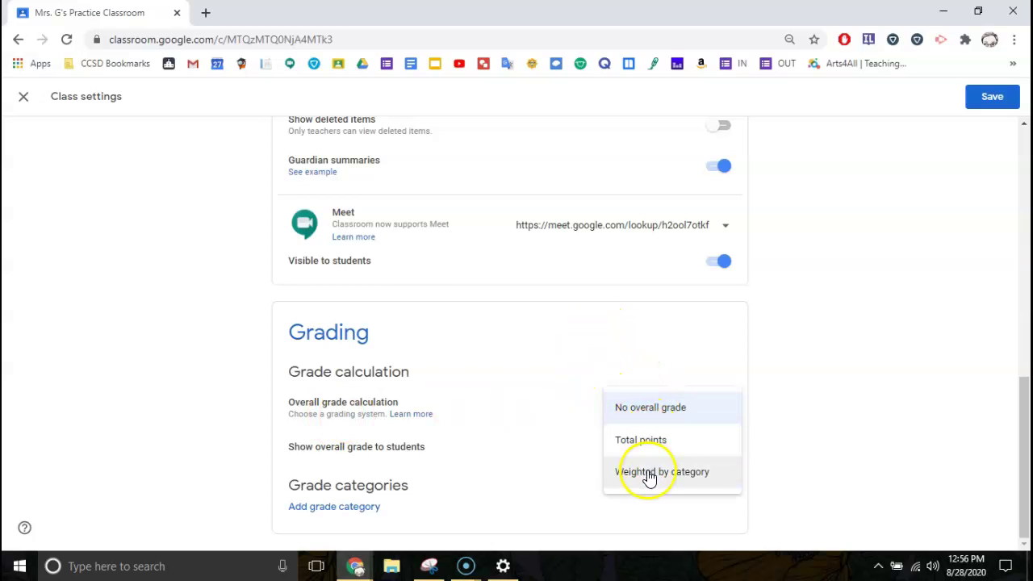
click(871, 332)
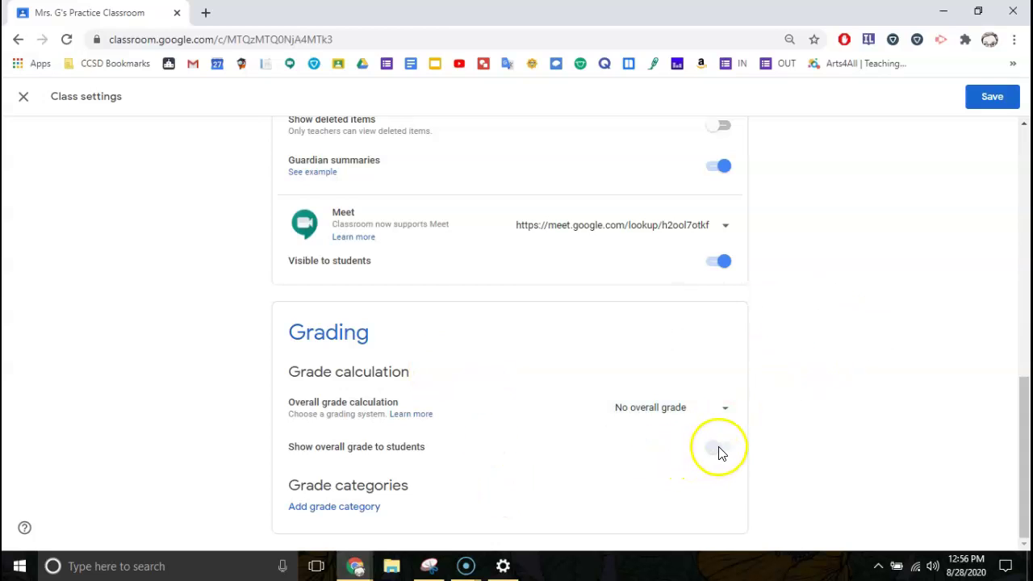
click(722, 409)
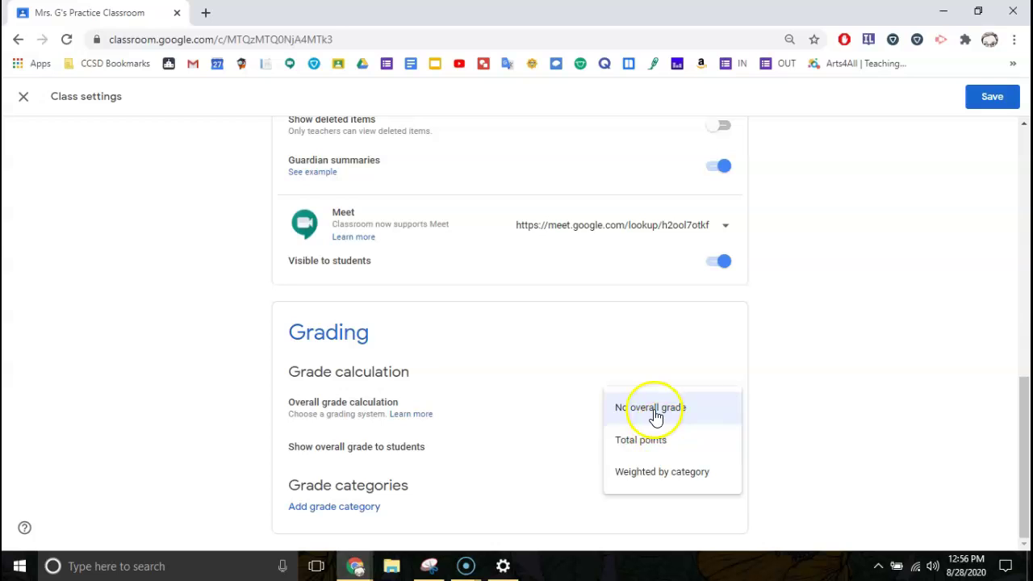
click(654, 443)
click(717, 447)
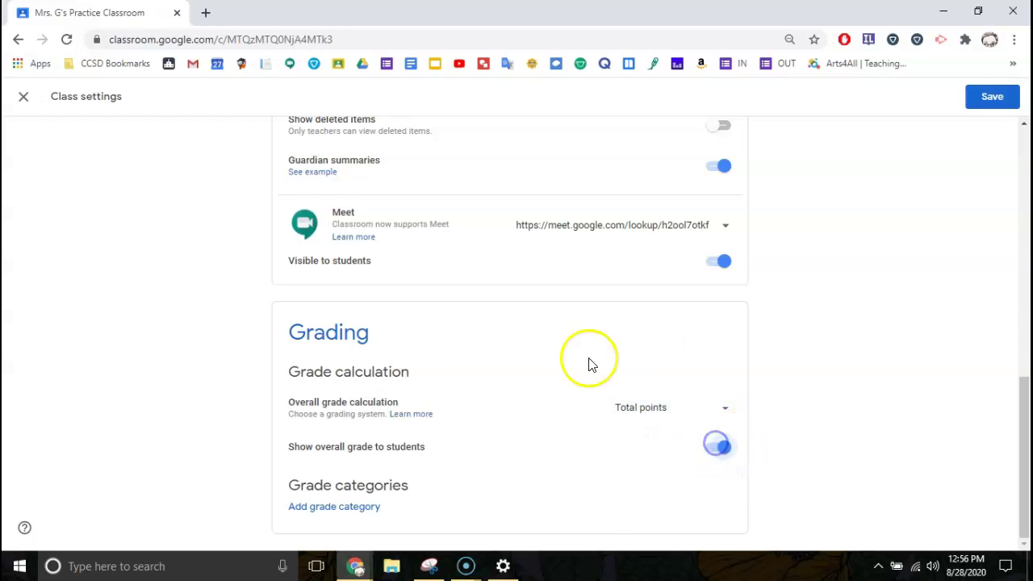
Stop showing the overall grade to students and return the overall grade calculation to No overall grade.
click(724, 450)
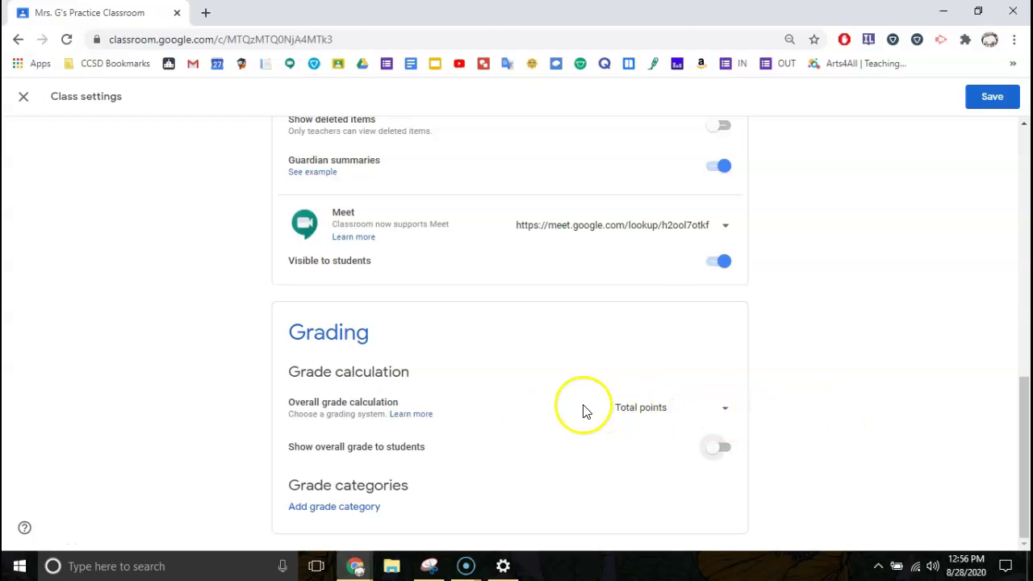
click(702, 411)
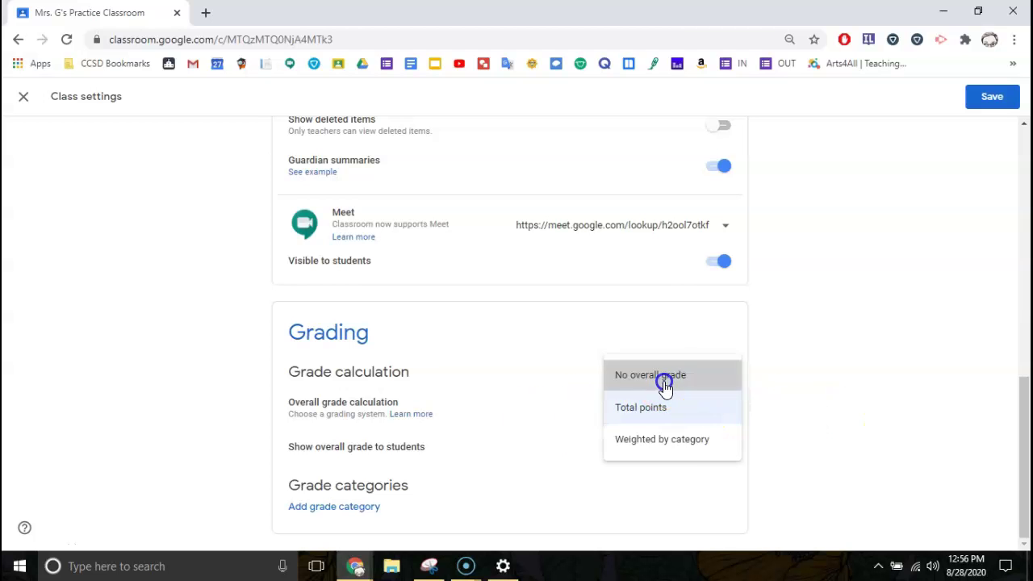
click(664, 380)
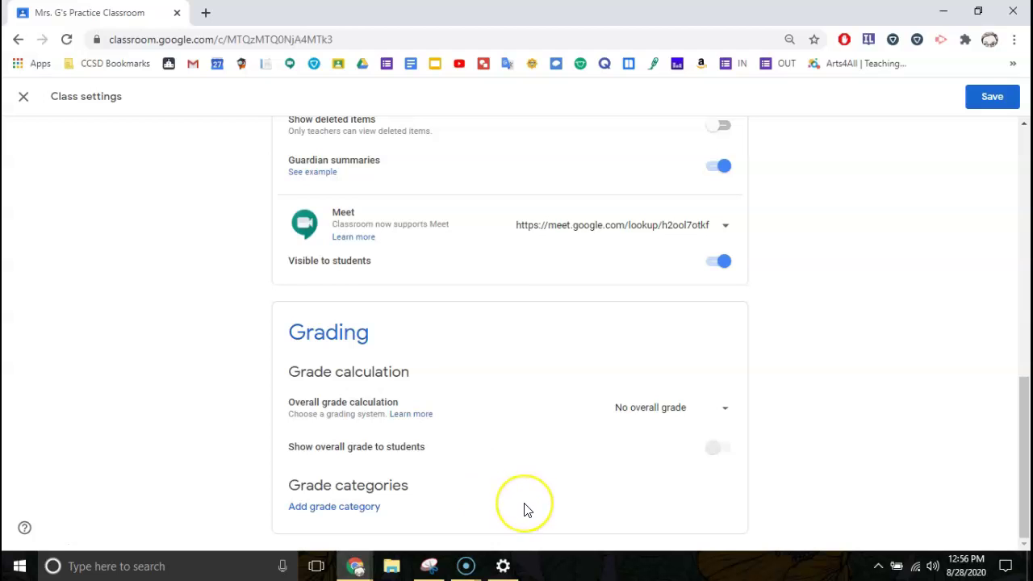
Add a blank grade category, and leave the class settings with all unsaved changes discarded.
click(357, 506)
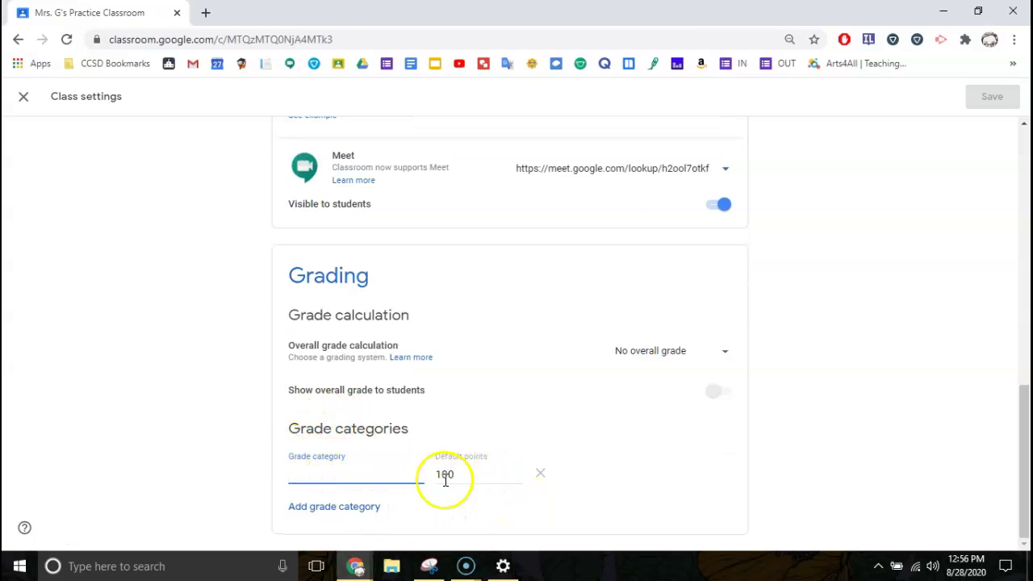
scroll(547, 308, up, 6)
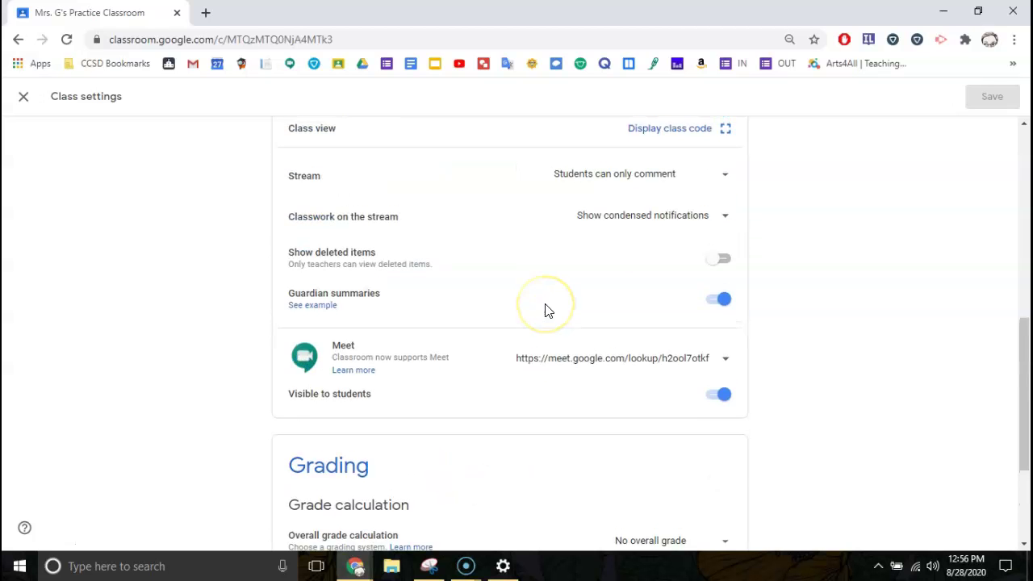
scroll(545, 311, up, 3)
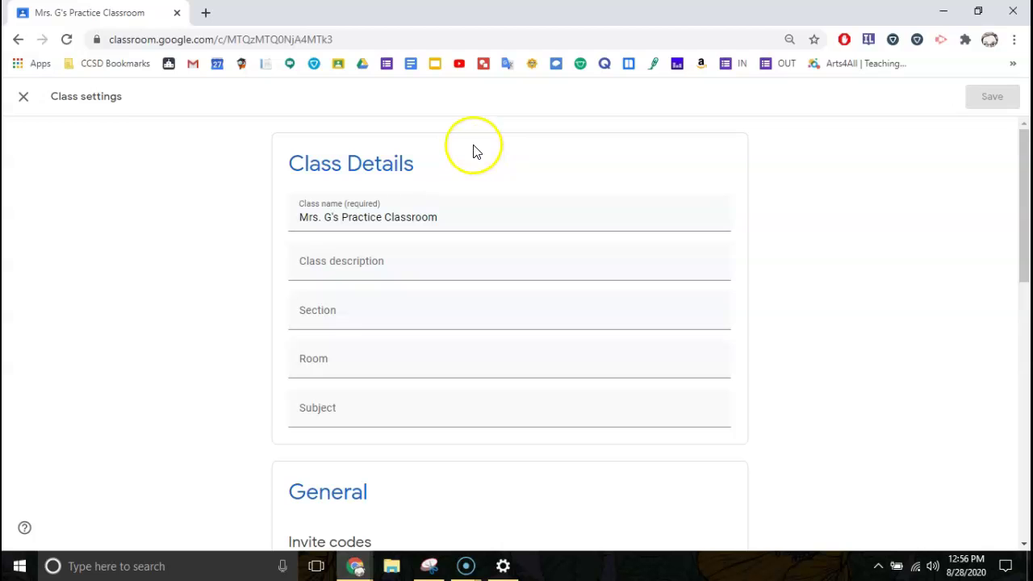
click(22, 100)
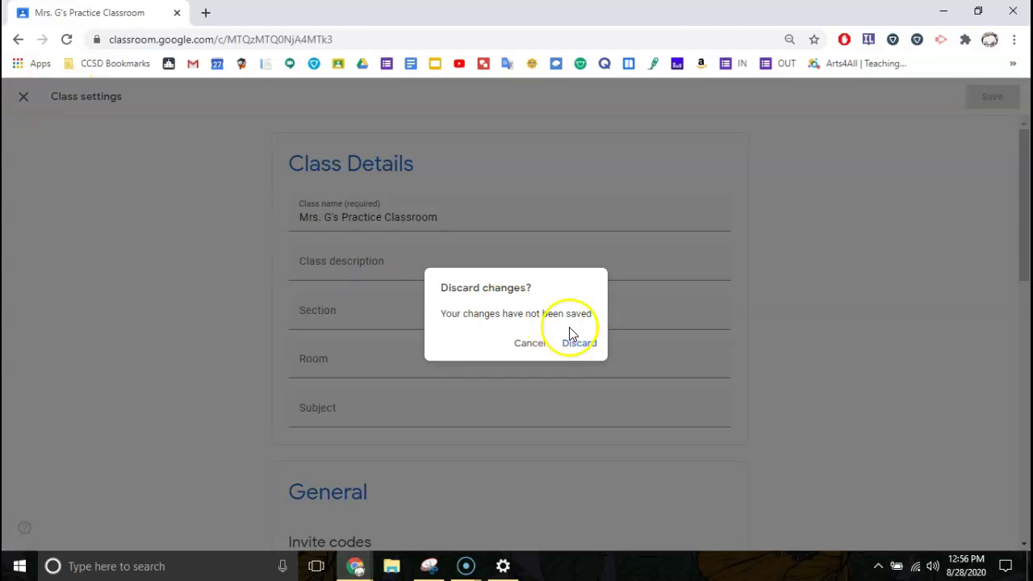
click(575, 346)
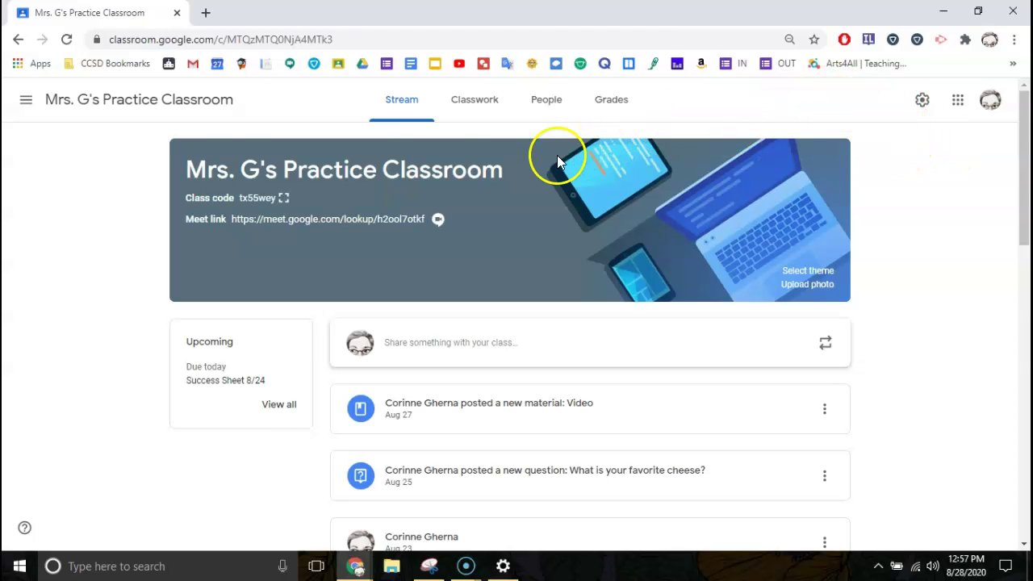
Open the general Classroom settings that cover the profile and notifications.
click(23, 103)
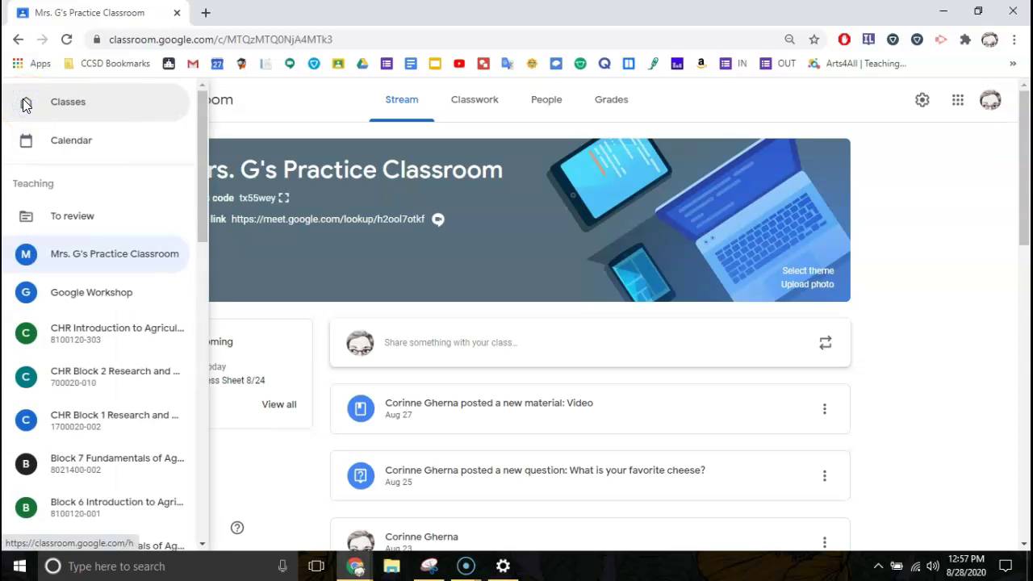
scroll(56, 268, down, 10)
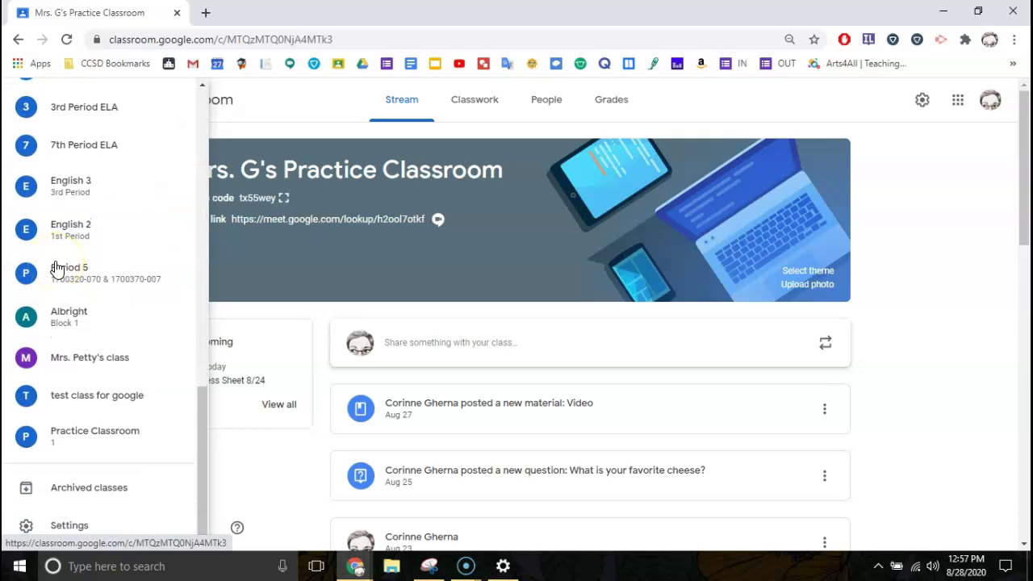
click(69, 526)
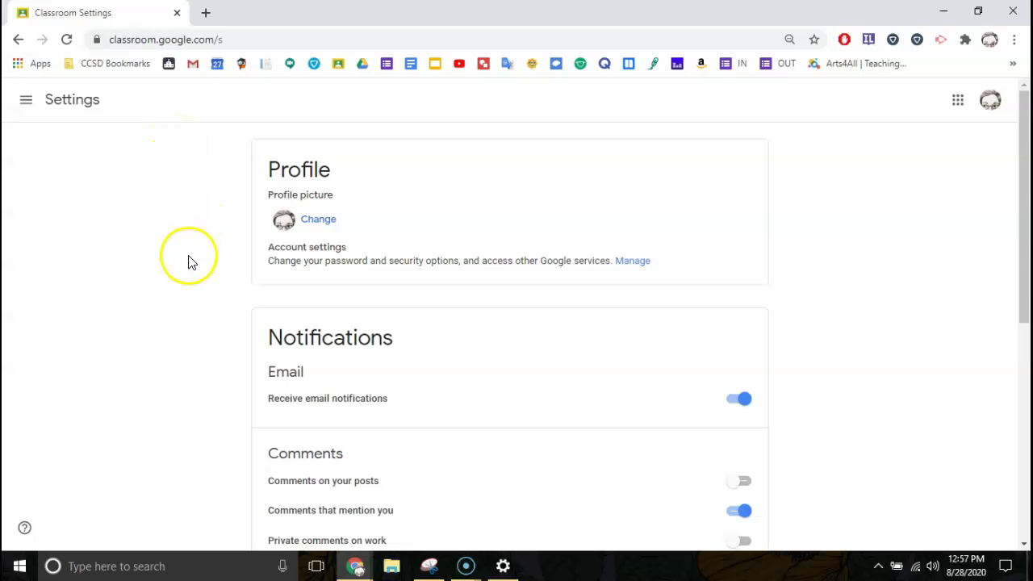
Look over the profile and notification options, and switch Receive email notifications off and on again.
scroll(203, 347, down, 2)
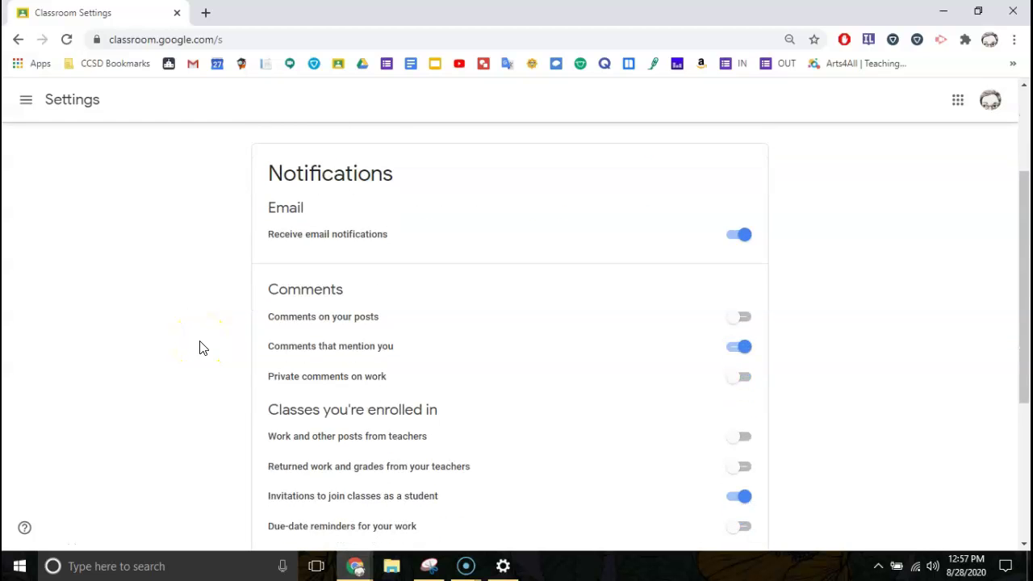
scroll(202, 348, up, 1)
scroll(202, 348, up, 1)
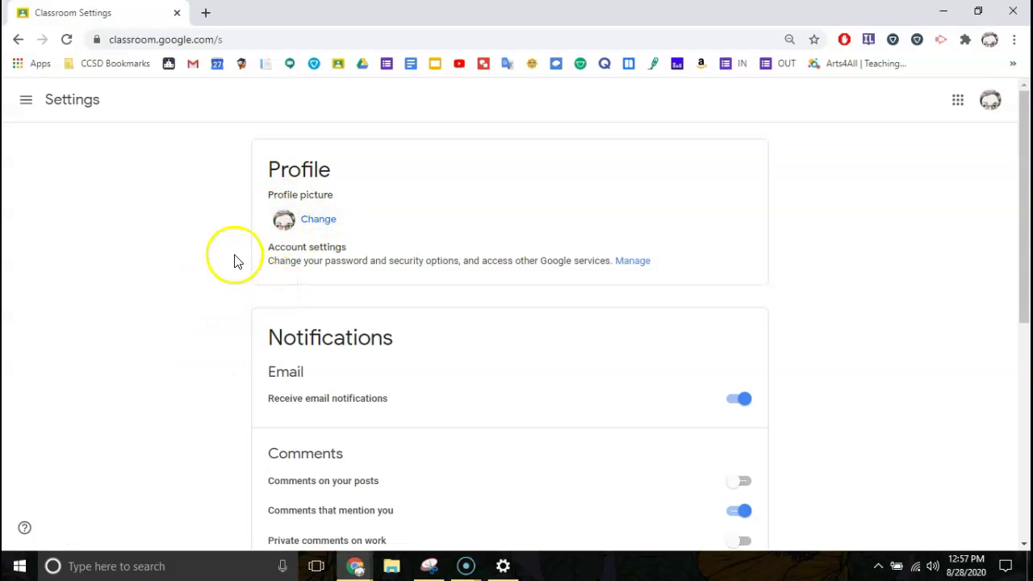
scroll(205, 418, down, 1)
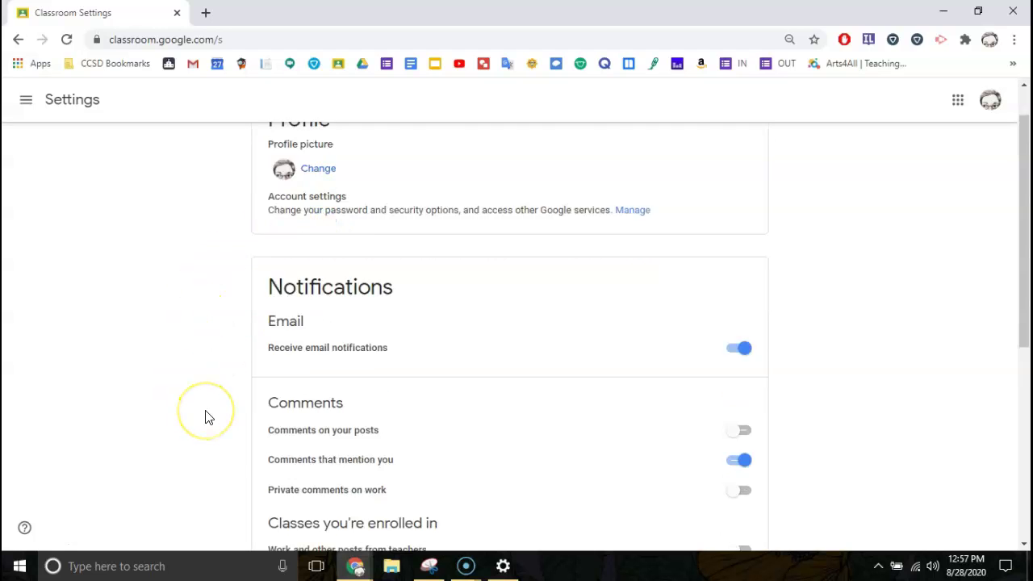
scroll(205, 417, down, 1)
scroll(205, 417, up, 1)
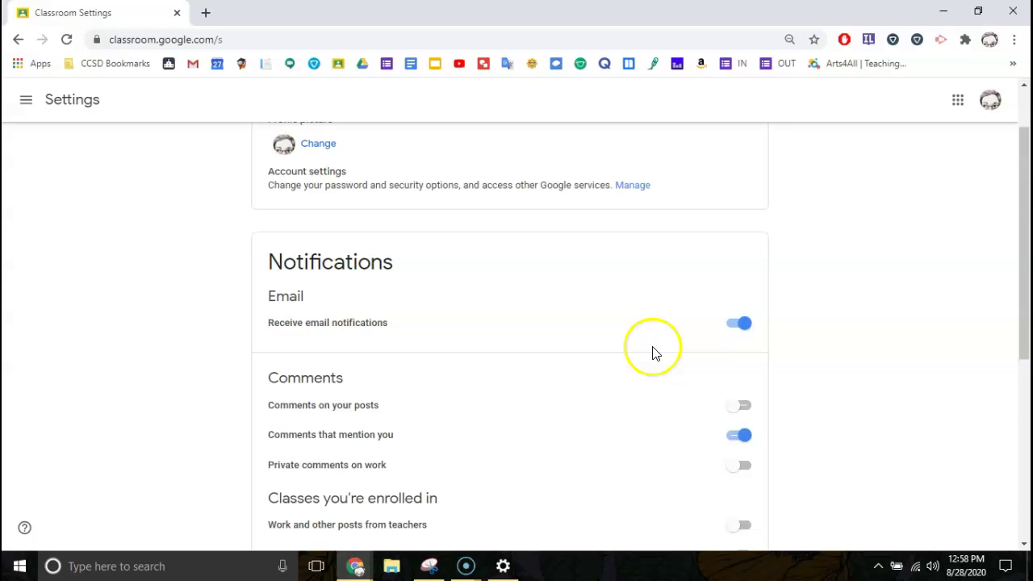
click(739, 323)
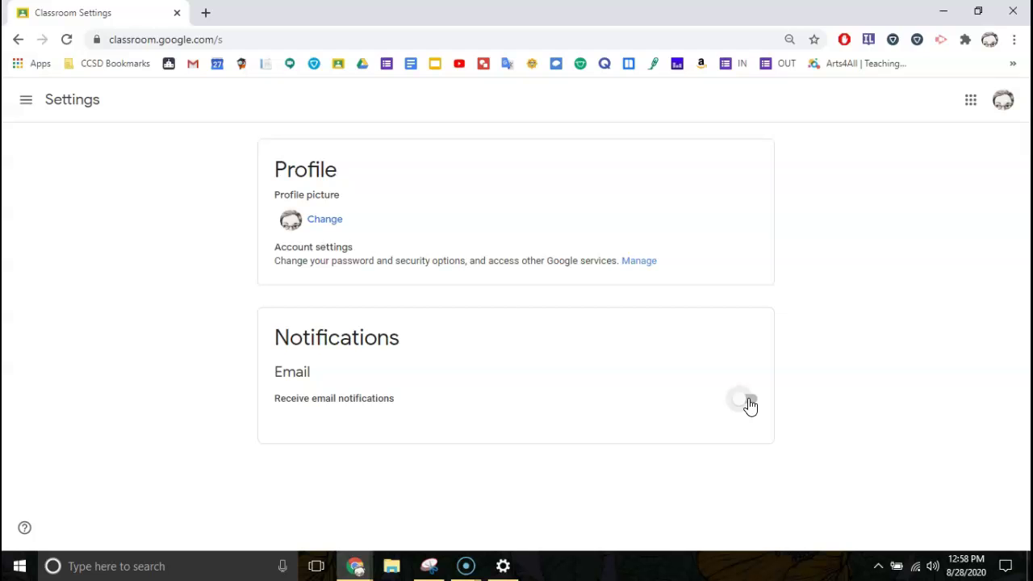
click(749, 404)
Switch the Private comments on work notification on and off again while reviewing the comment and class notifications.
scroll(658, 436, down, 1)
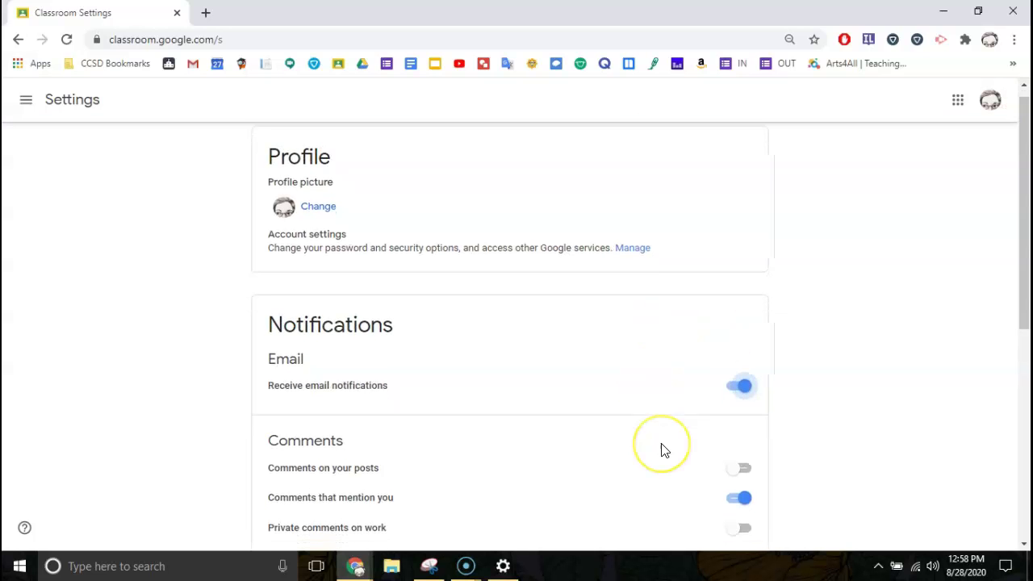
scroll(662, 449, down, 2)
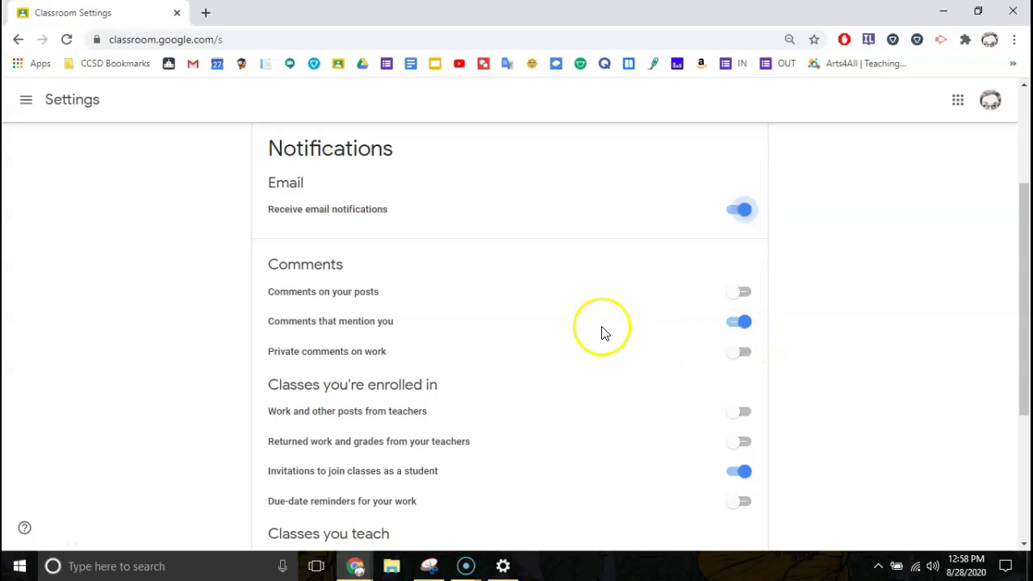
click(740, 353)
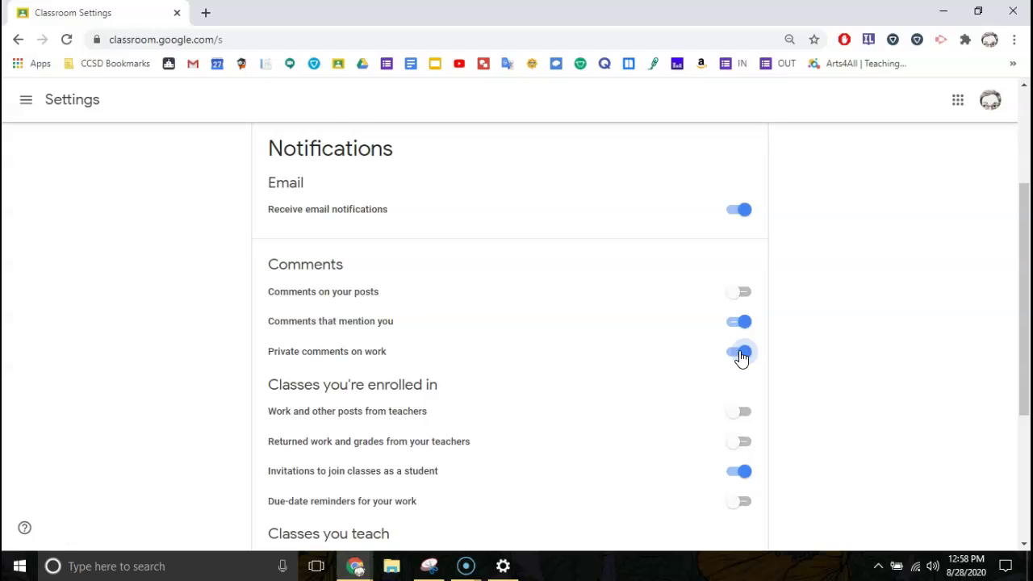
click(740, 352)
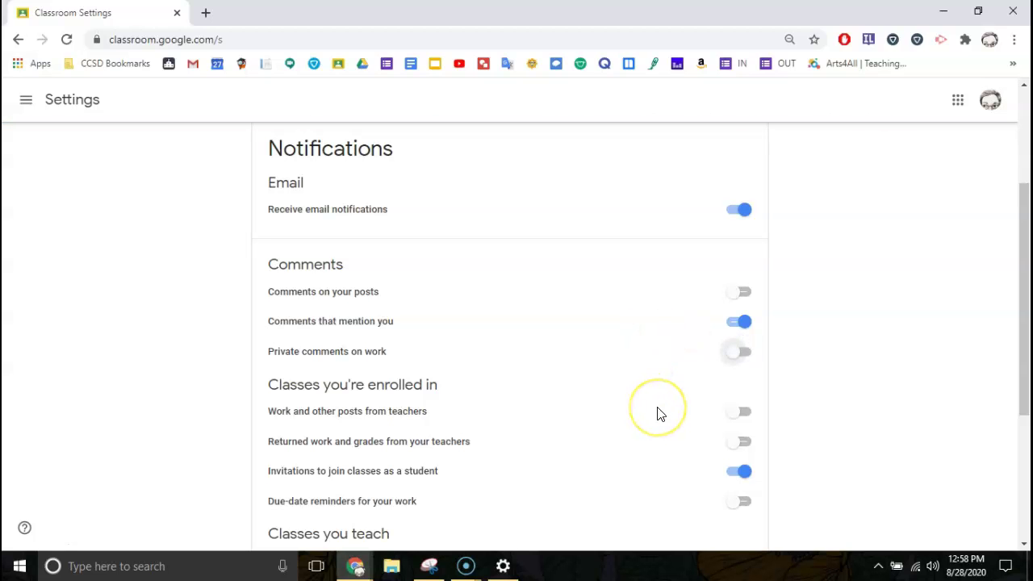
scroll(658, 414, down, 1)
scroll(658, 414, down, 1)
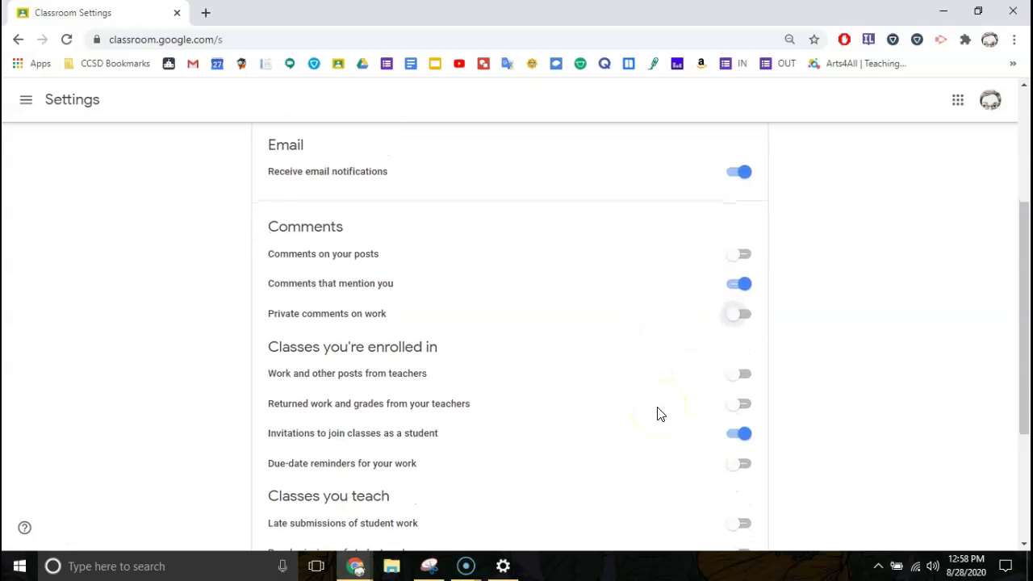
Turn on the notifications for late submissions of student work and for scheduled posts published or failed under Classes you teach.
scroll(657, 415, down, 3)
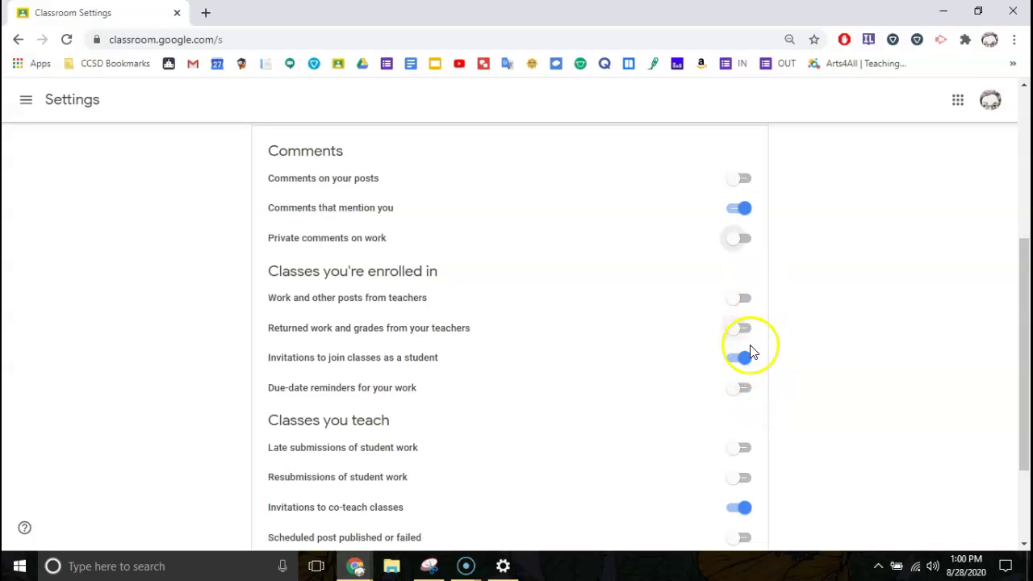
scroll(655, 371, down, 2)
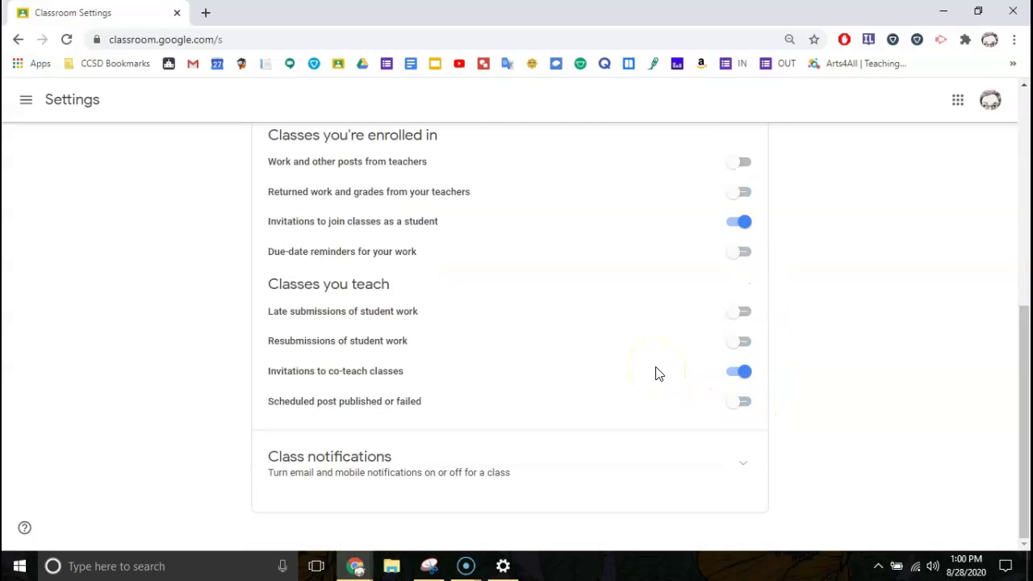
click(743, 314)
click(744, 343)
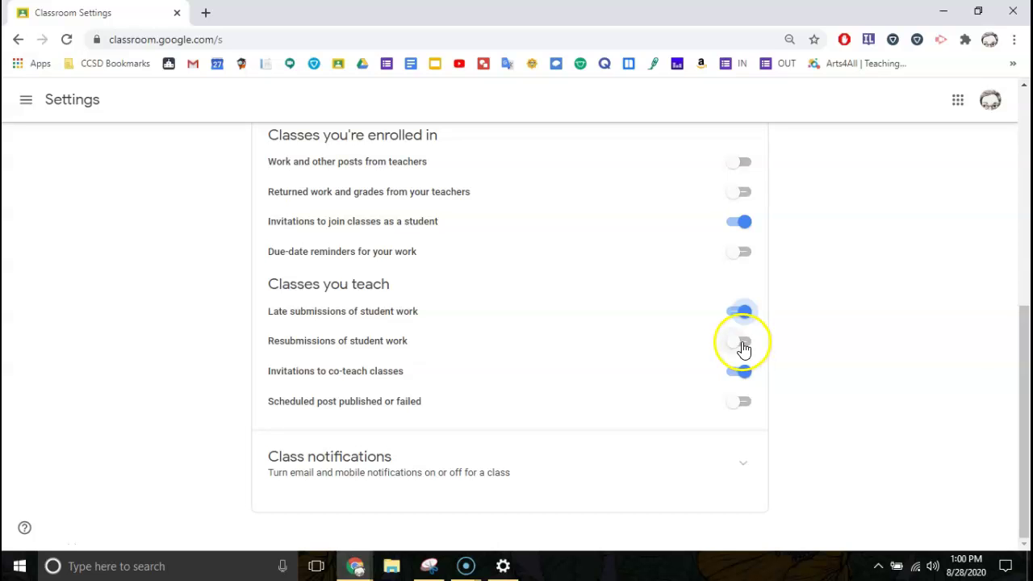
click(741, 373)
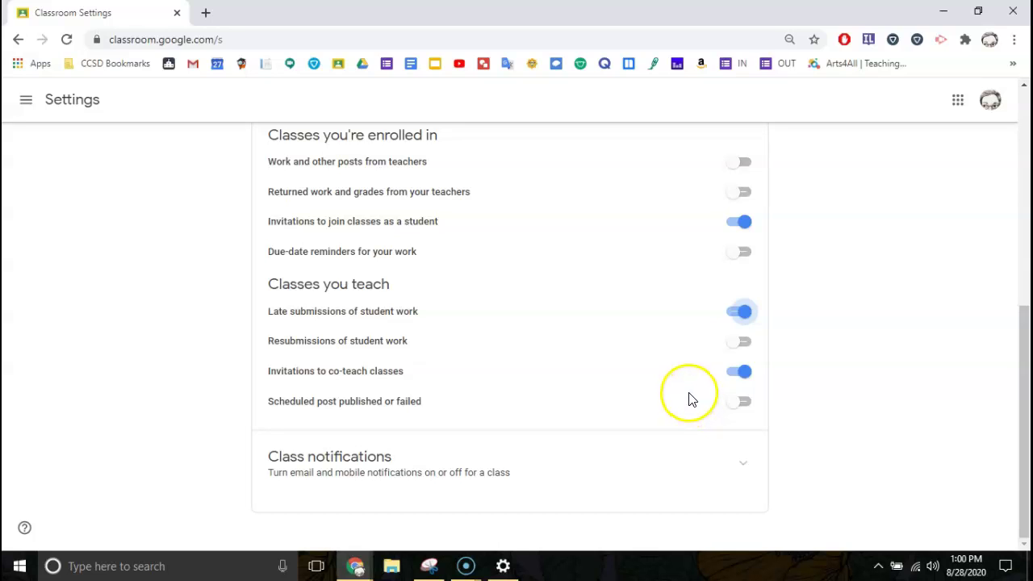
click(739, 403)
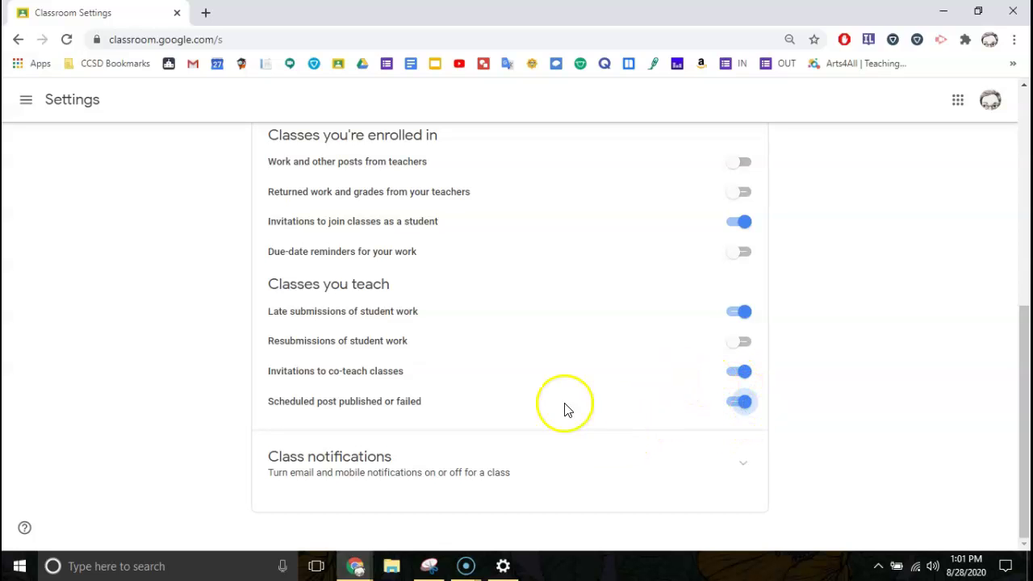
Expand Class notifications, look through the notification switches of the individual classes, and collapse the list again.
click(746, 469)
scroll(618, 482, down, 5)
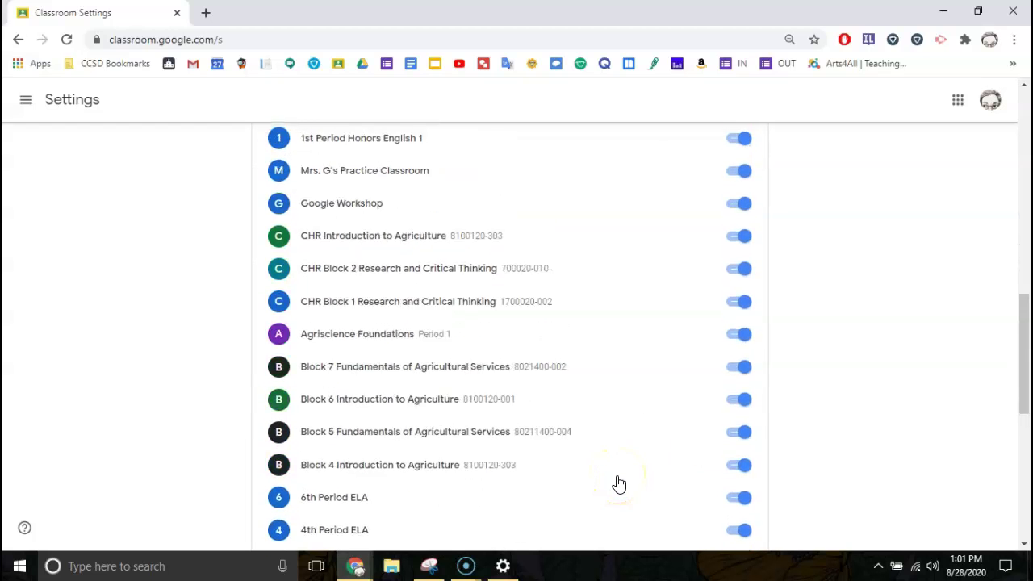
scroll(618, 481, up, 2)
scroll(618, 482, down, 1)
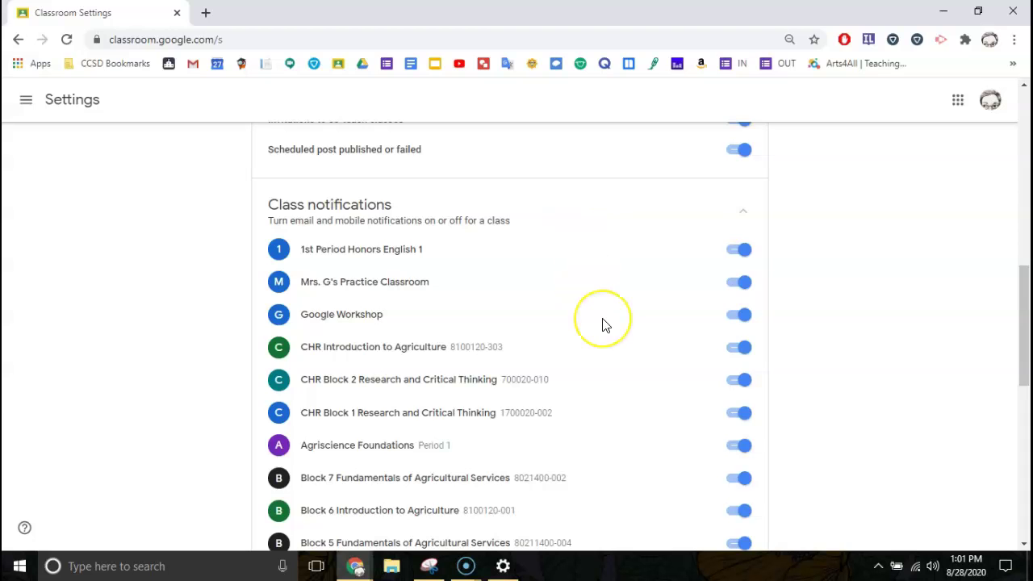
scroll(602, 323, down, 8)
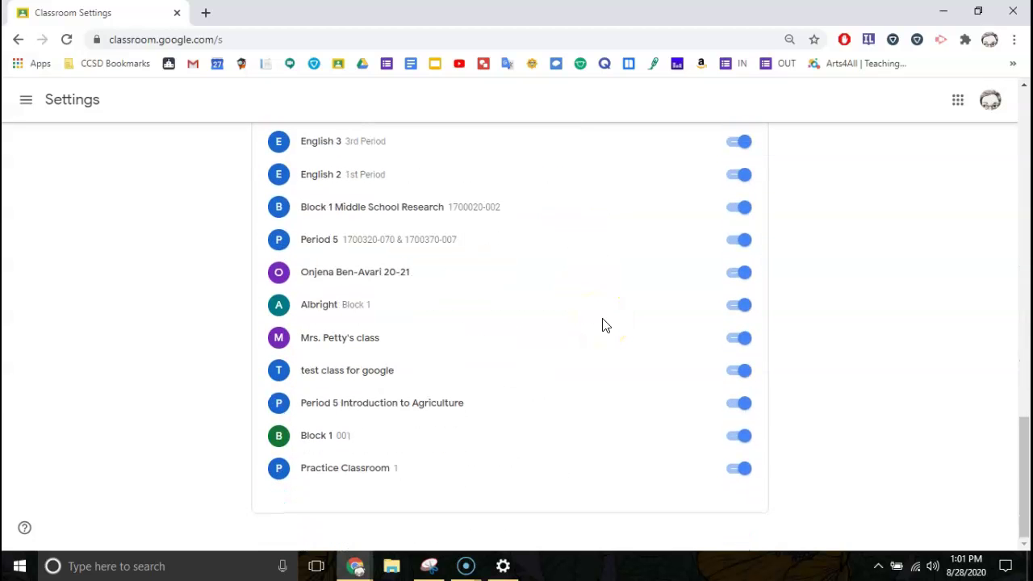
scroll(603, 325, up, 10)
scroll(602, 325, down, 6)
scroll(604, 325, up, 3)
click(556, 244)
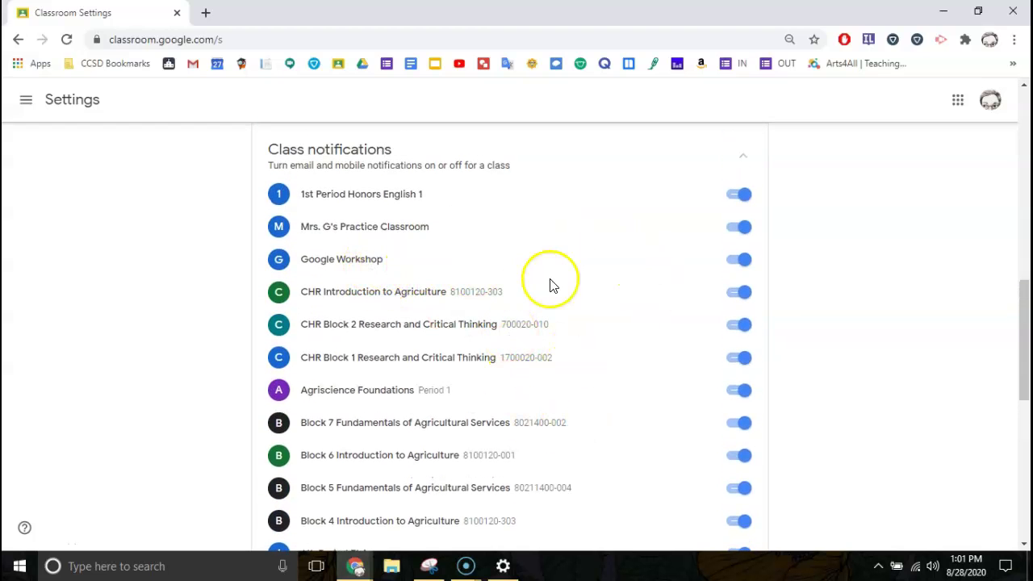
scroll(544, 410, down, 3)
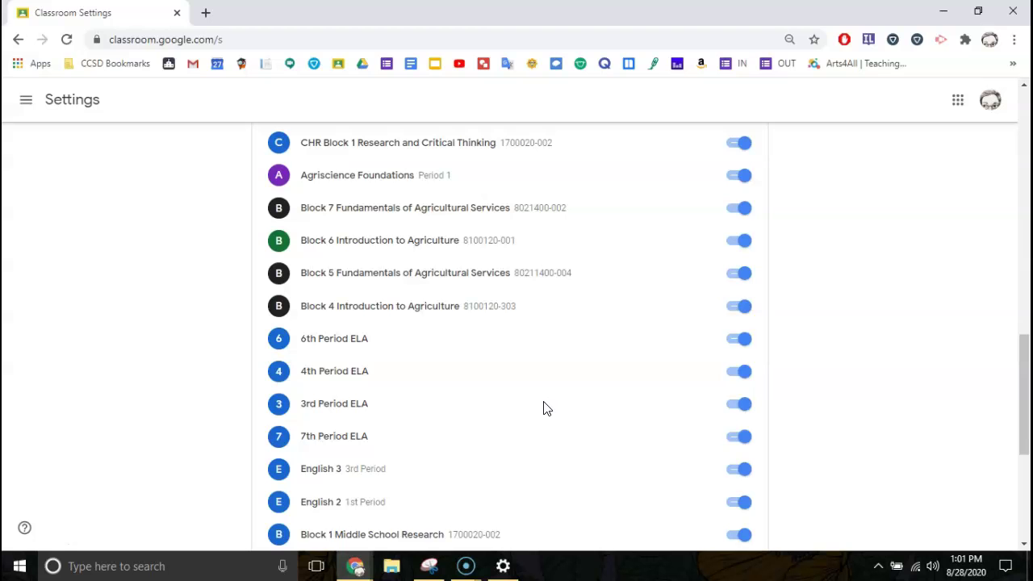
scroll(544, 409, up, 2)
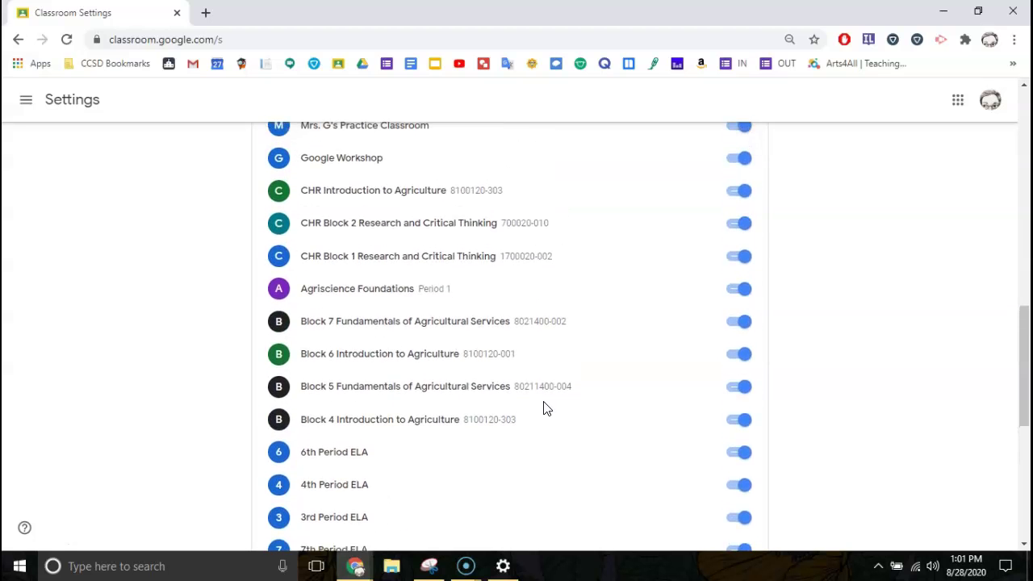
scroll(544, 409, down, 5)
scroll(544, 410, up, 1)
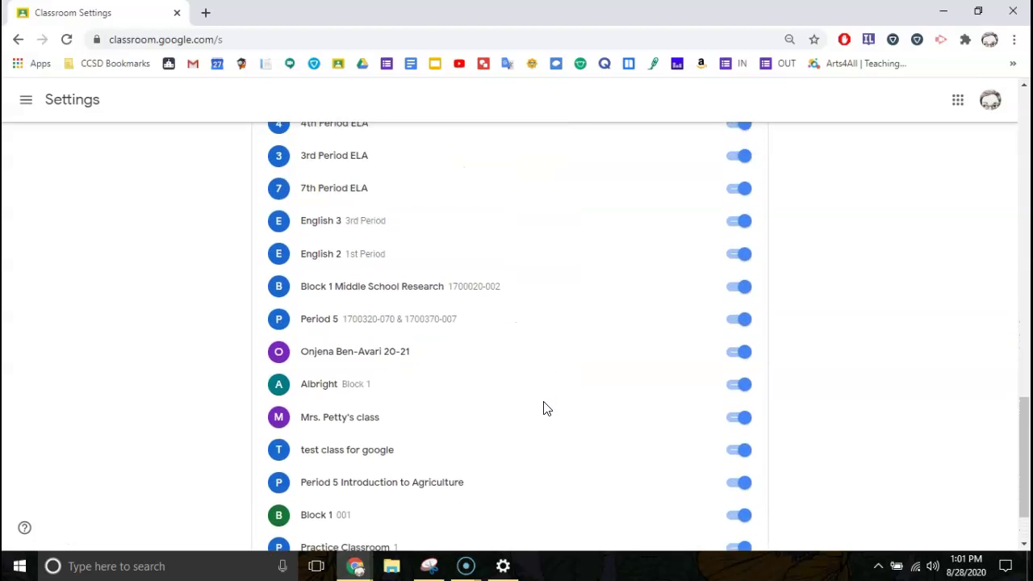
scroll(544, 409, up, 7)
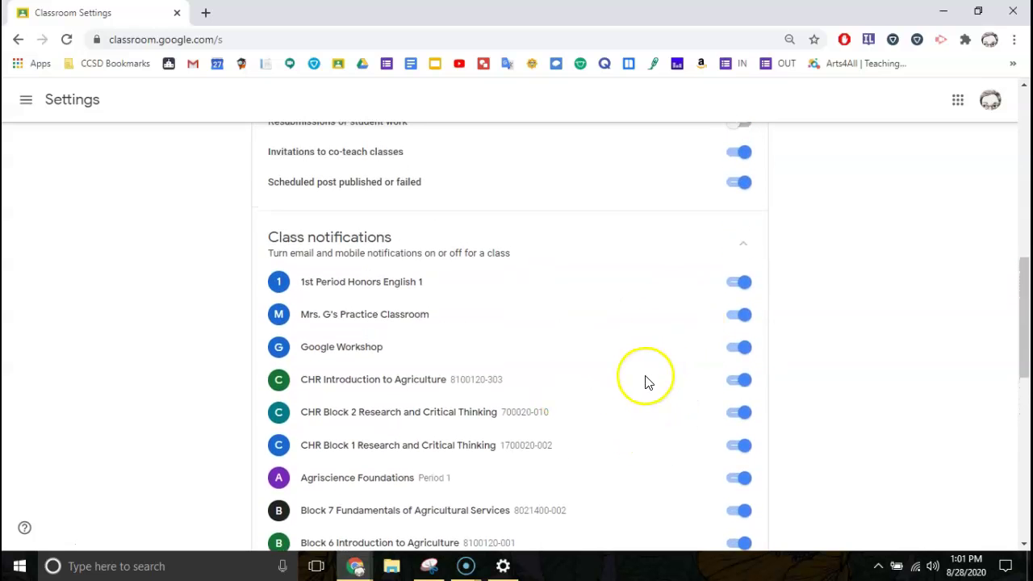
click(749, 246)
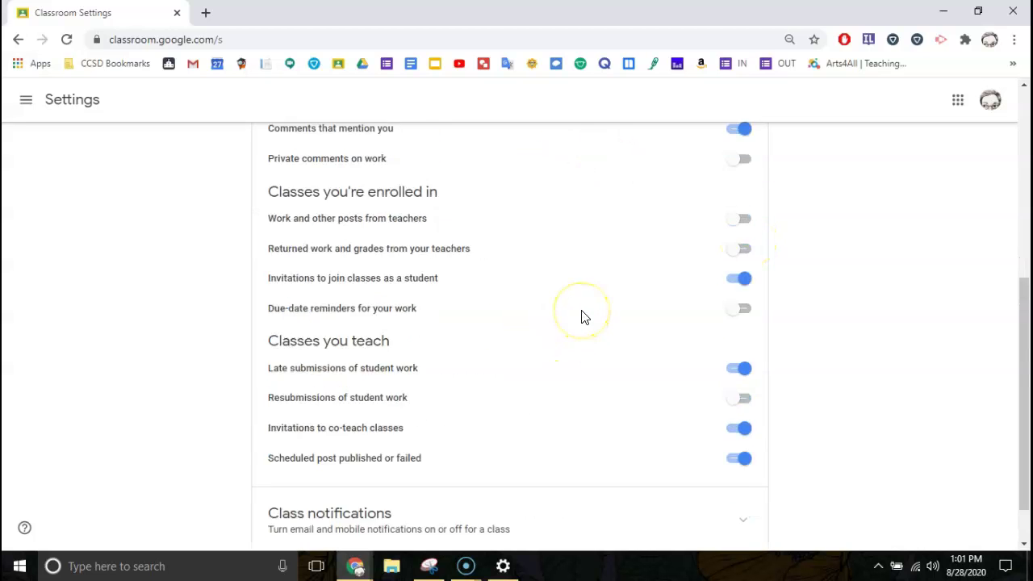
Leave the general settings for the practice classroom and open its Classwork page.
scroll(585, 316, up, 5)
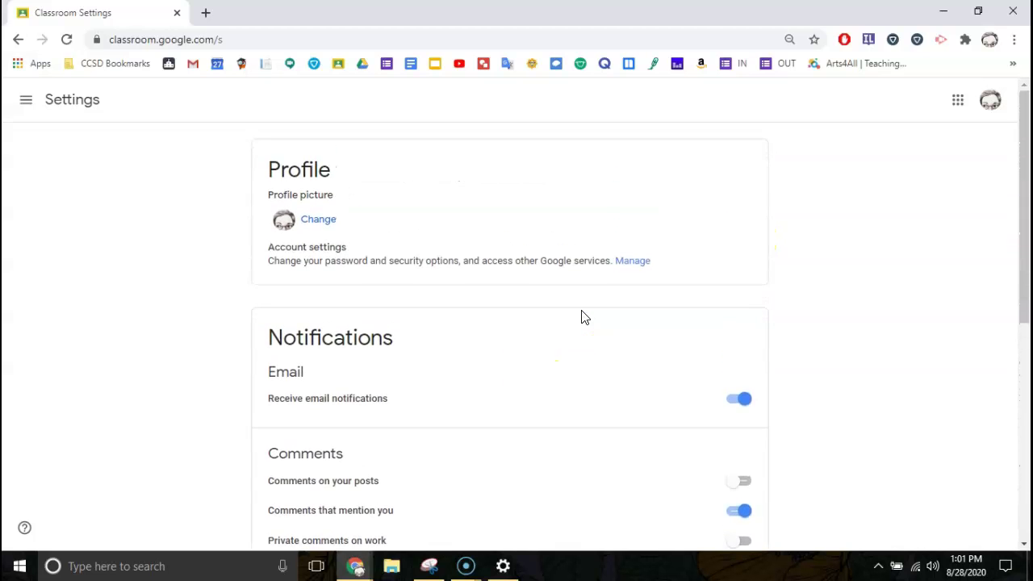
click(25, 101)
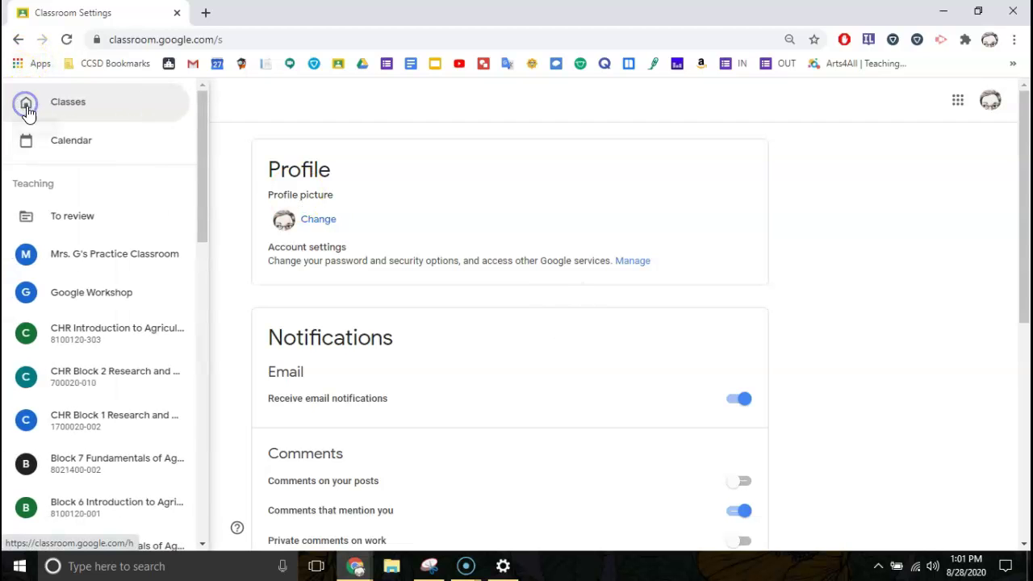
click(96, 267)
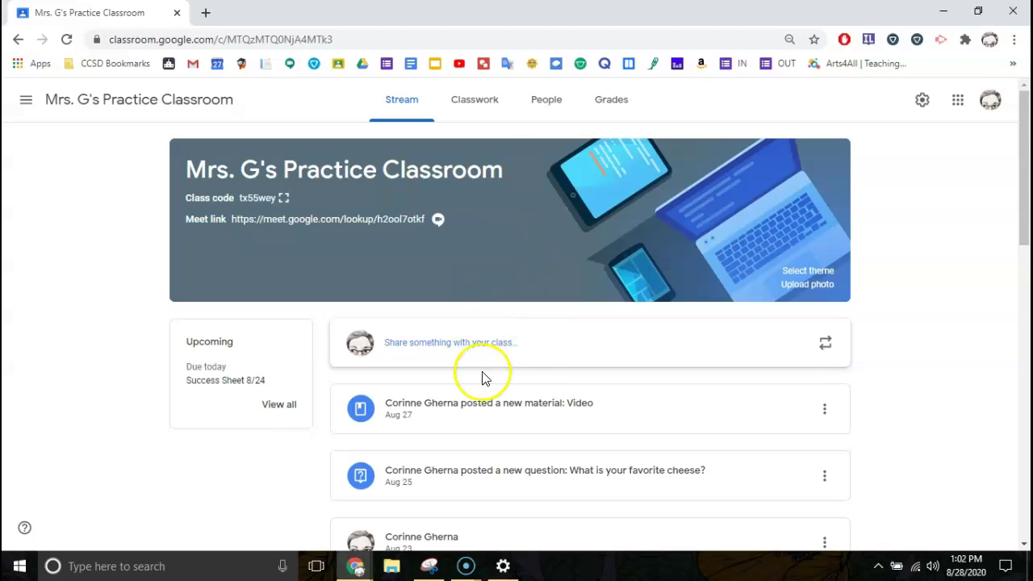
click(488, 108)
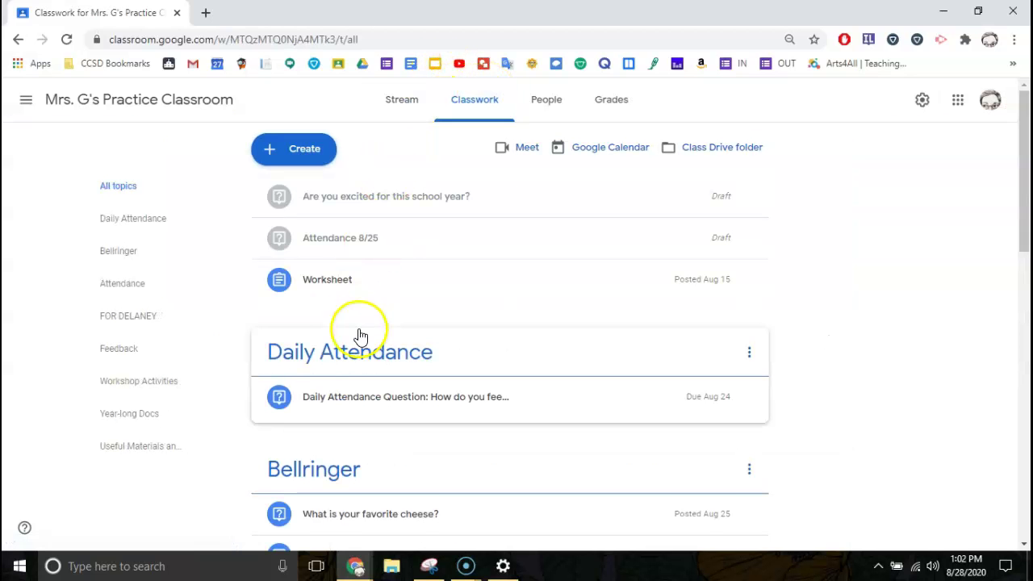
Open the Daily Attendance question about working from home and display its question details instead of the student answers.
click(361, 402)
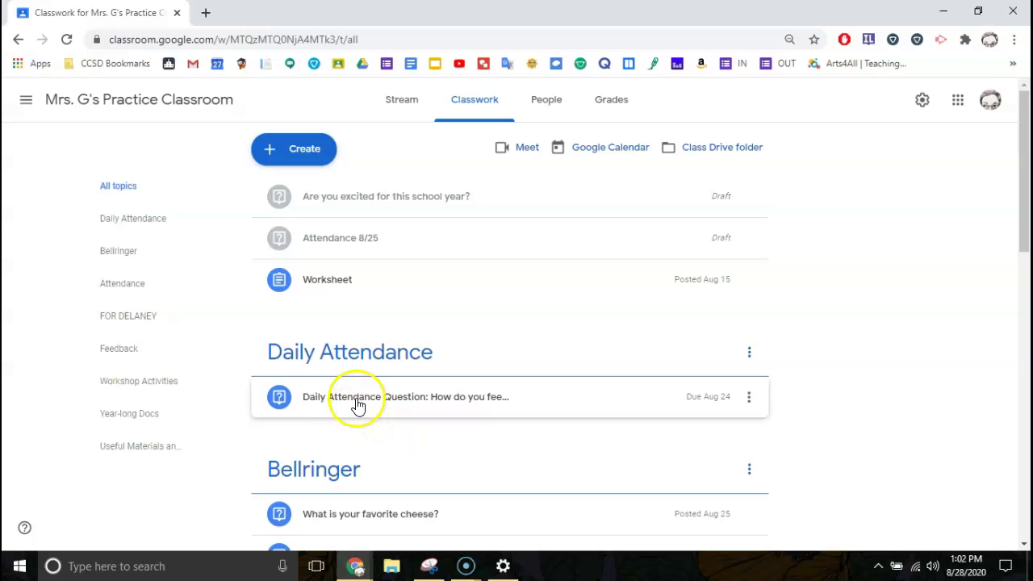
scroll(376, 461, down, 2)
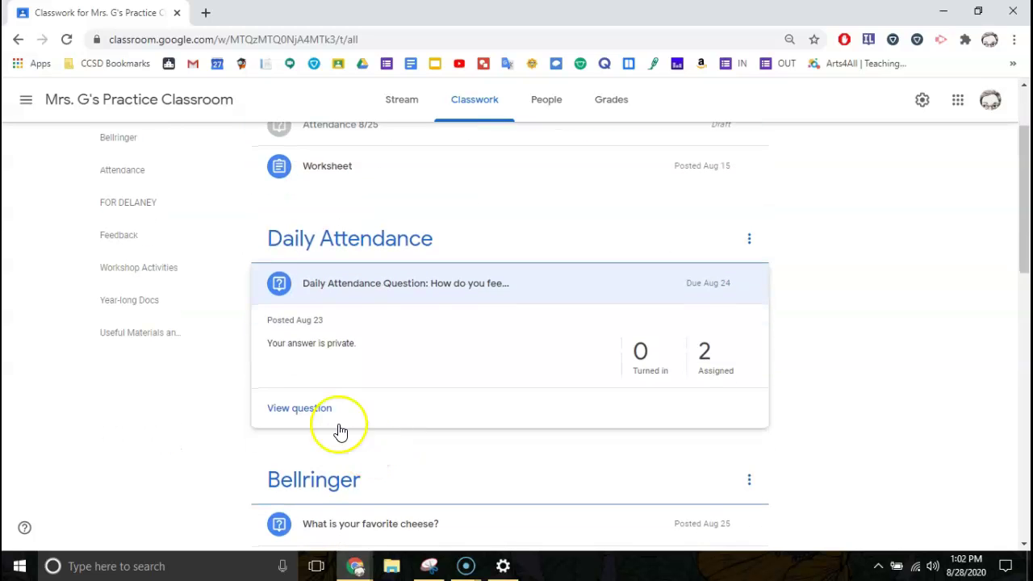
click(309, 407)
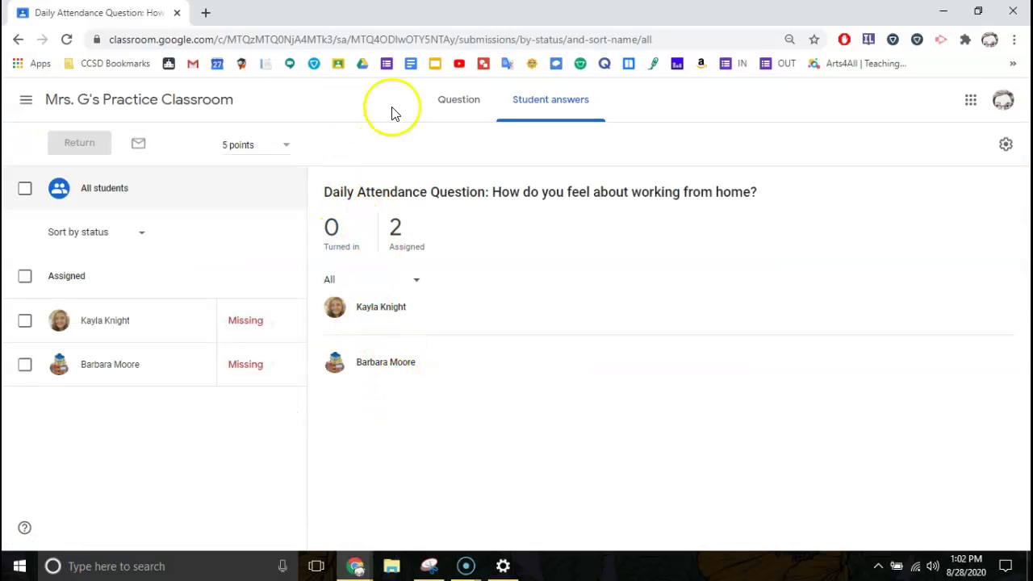
click(456, 100)
Start a class comment on the question that mentions the teacher's suggested e-mail address with an @.
click(414, 323)
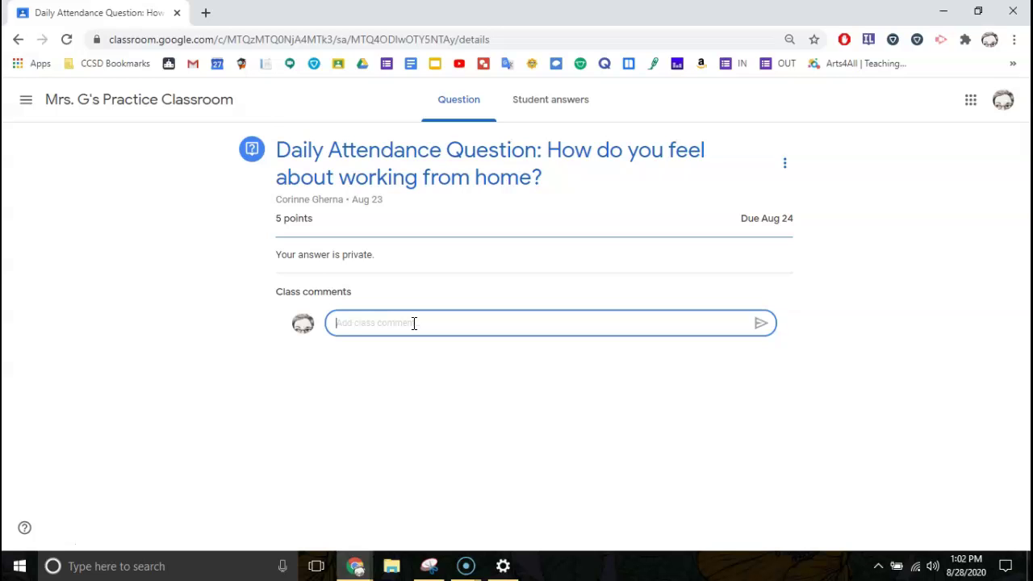
text(@)
key(ctrl+plus)
key(ctrl+plus)
key(ctrl+plus)
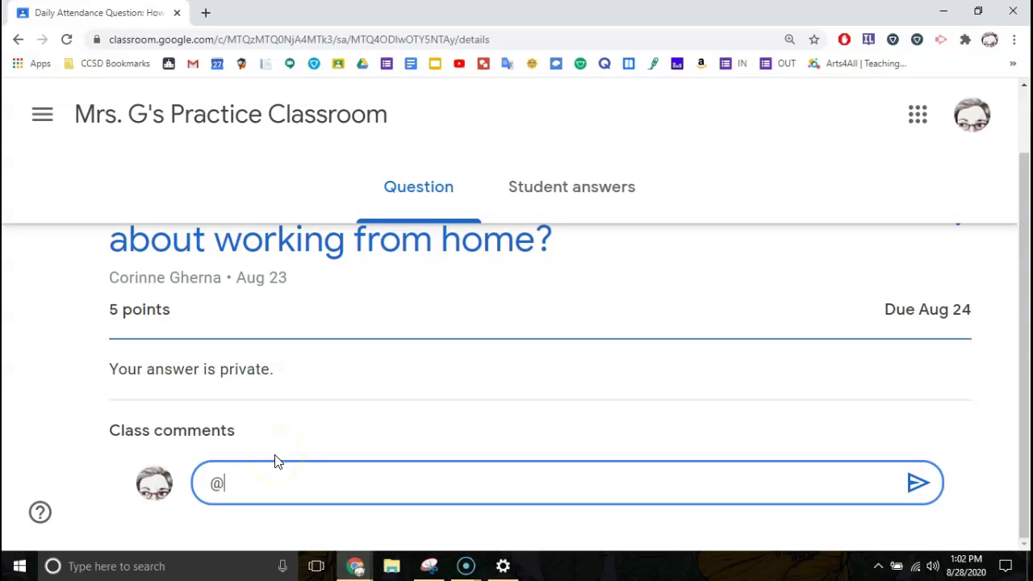
text(gher)
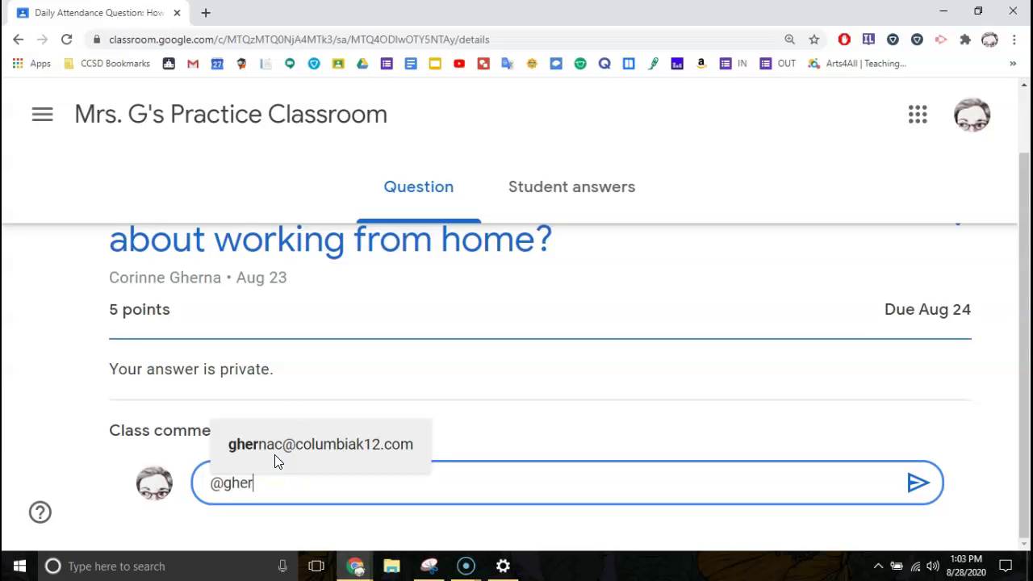
click(266, 446)
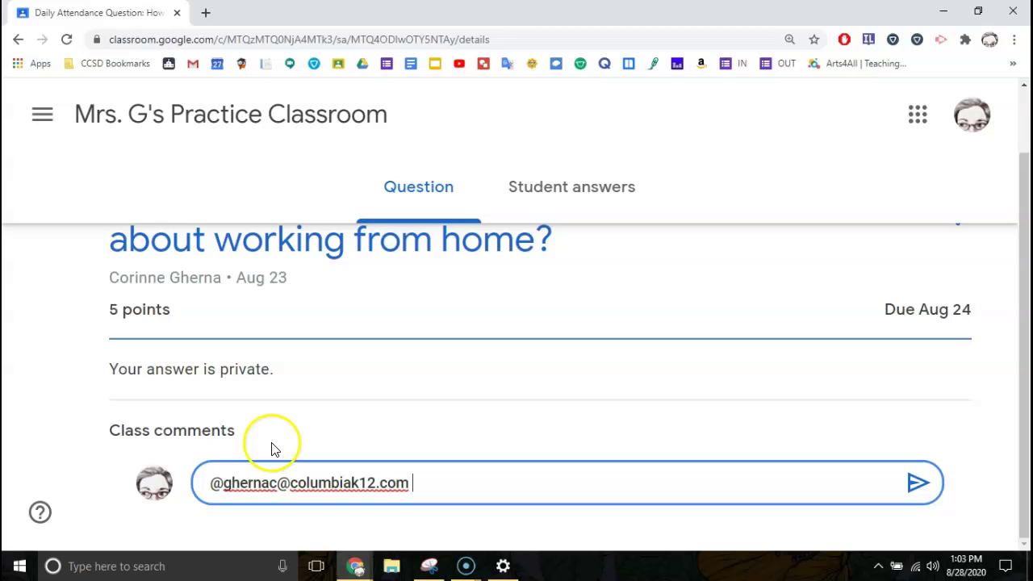
click(411, 463)
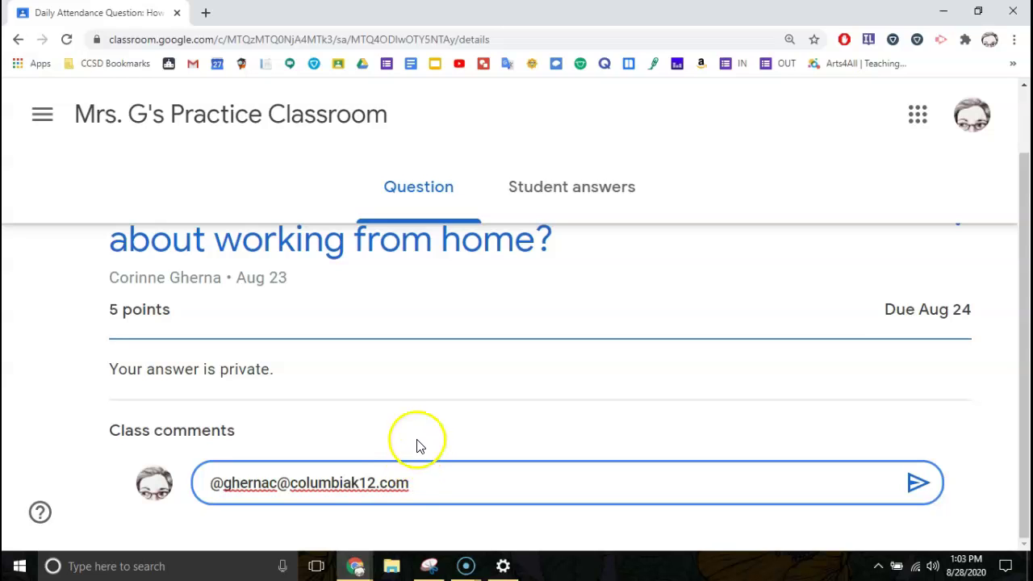
click(415, 486)
click(442, 494)
click(441, 479)
Reduce the page zoom to 80%.
key(ctrl+minus)
key(ctrl+minus)
key(ctrl+minus)
key(ctrl+minus)
key(ctrl+minus)
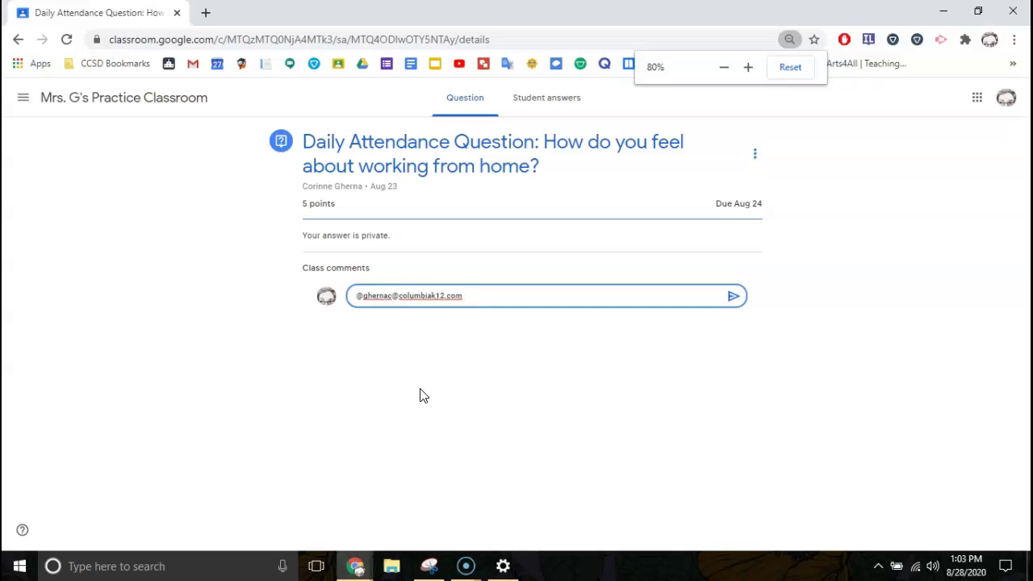